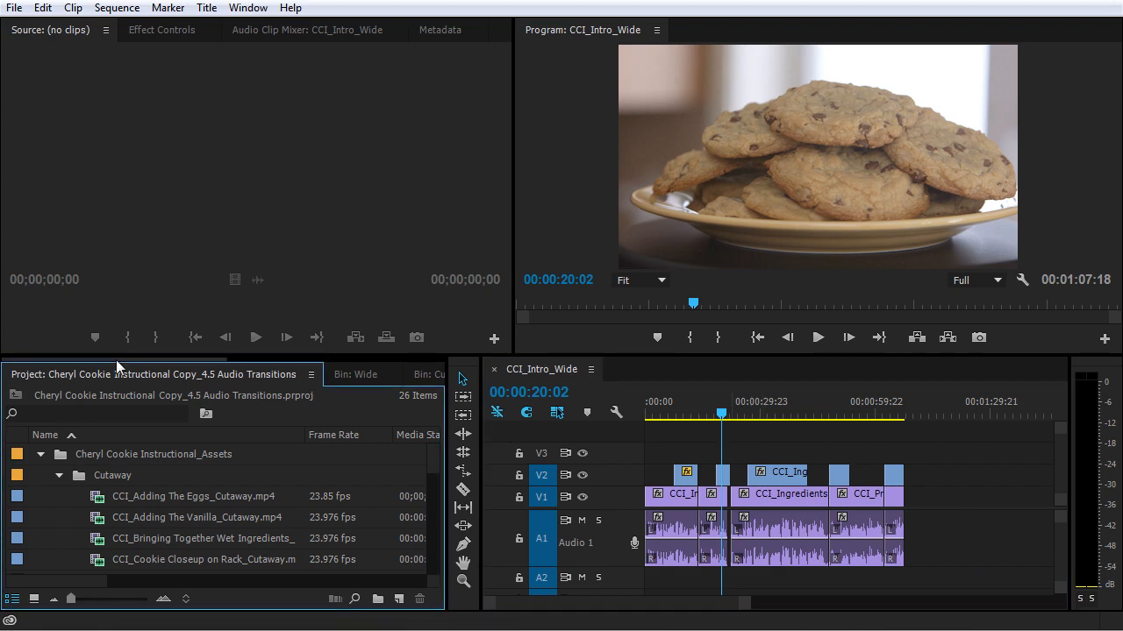
Show the available effects and expand the Audio Transitions group down to its Crossfade transitions
left_click_drag(117, 365, 319, 375)
left_click(278, 371)
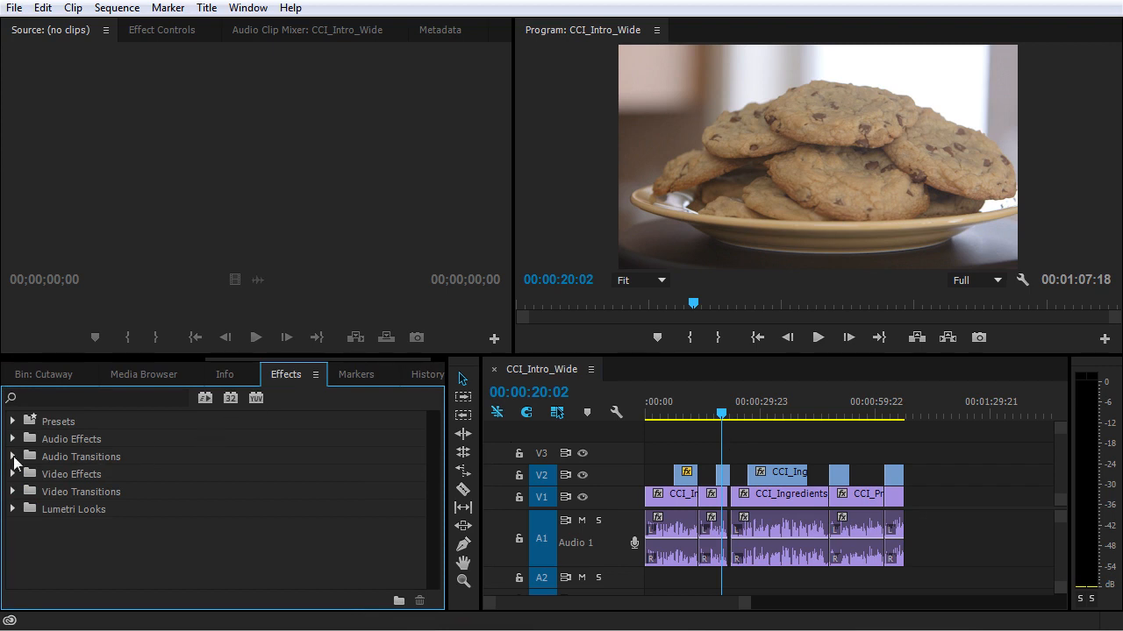
left_click(14, 457)
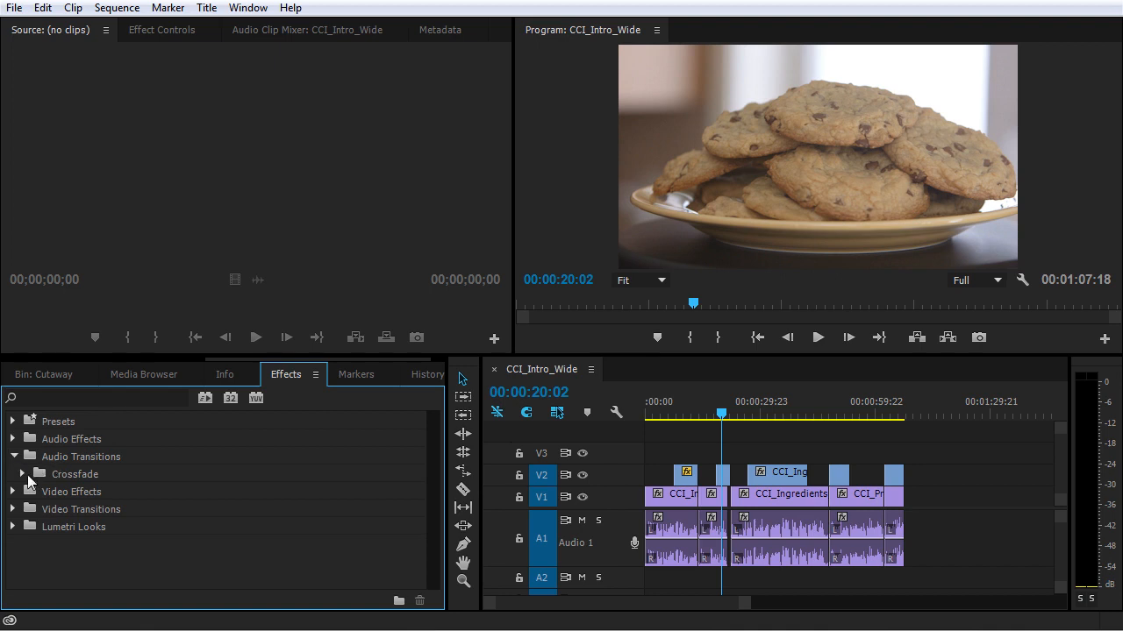
left_click(22, 473)
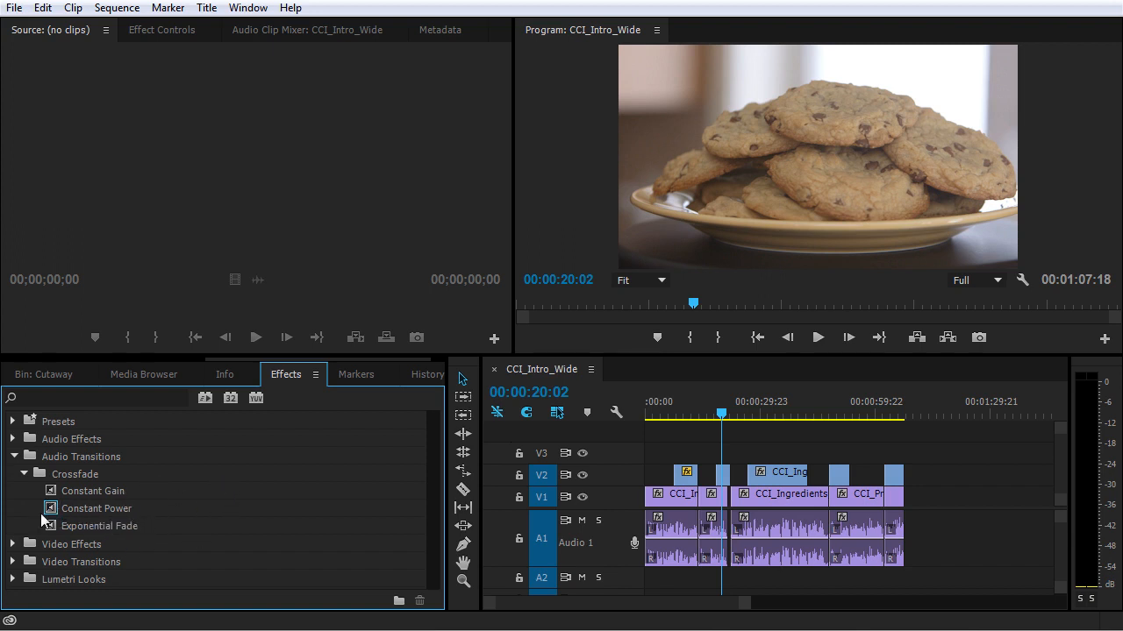
Try Constant Gain and Exponential Fade as the default audio transition
right_click(68, 512)
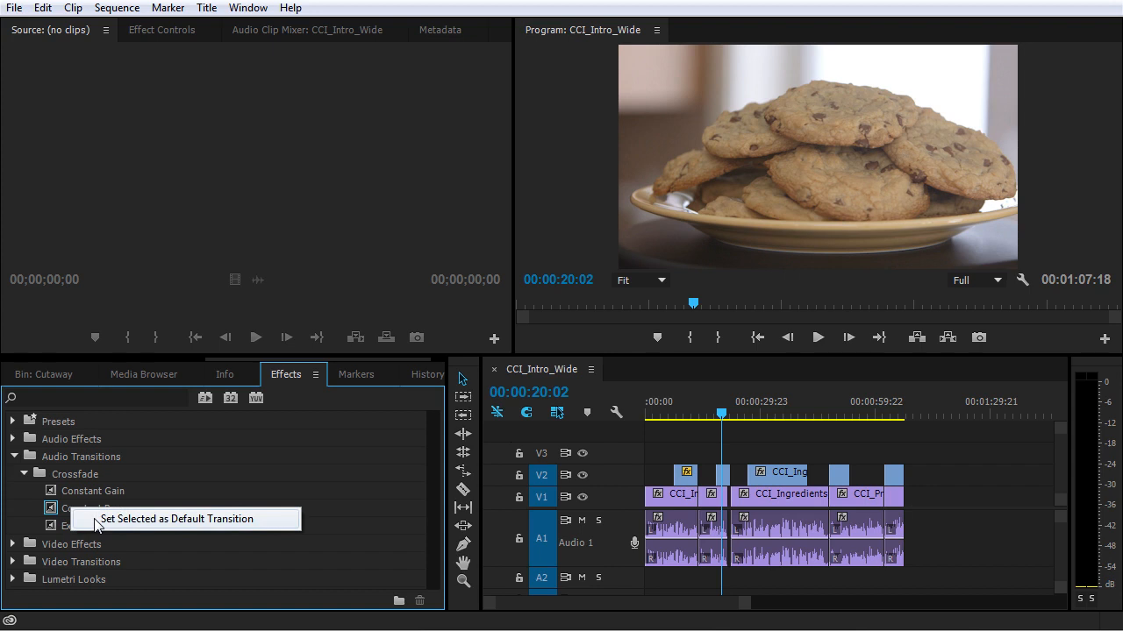
right_click(76, 494)
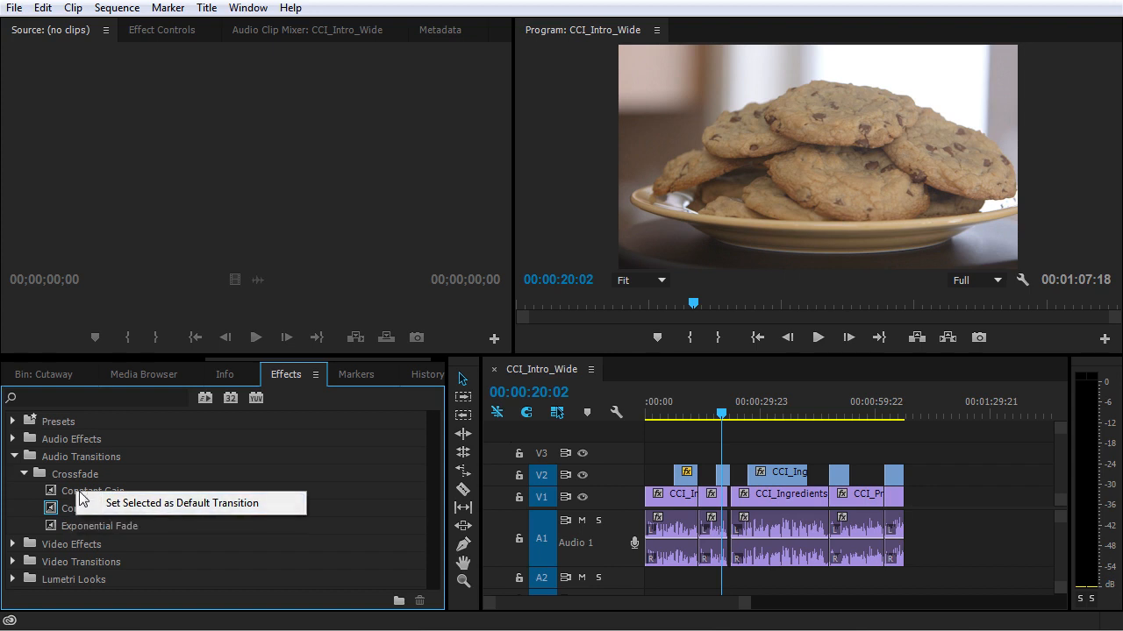
left_click(123, 504)
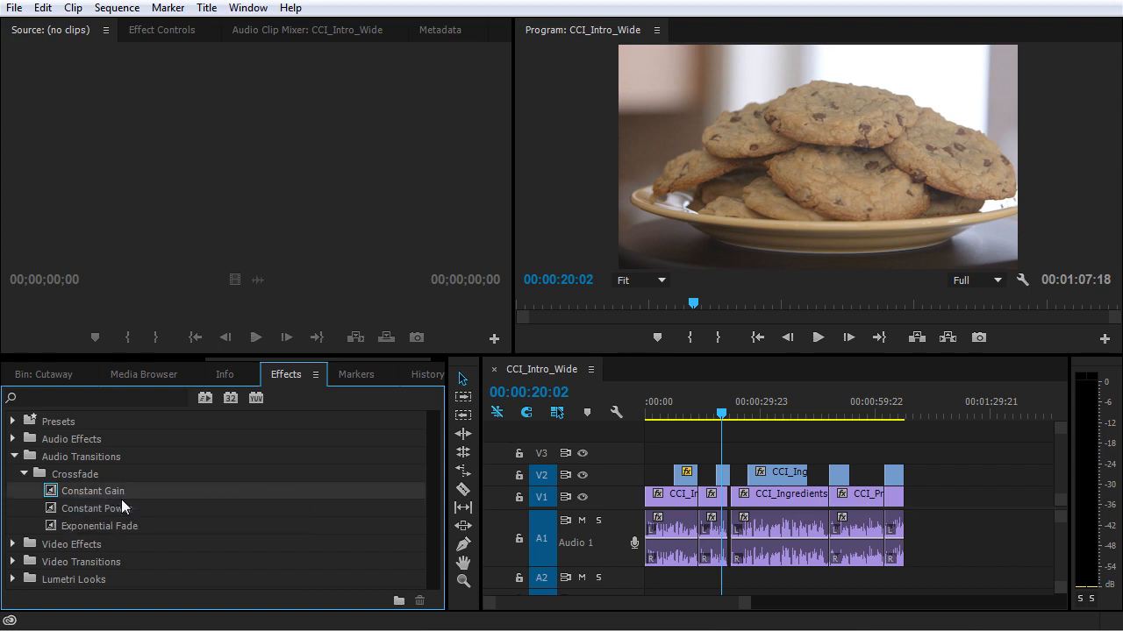
right_click(97, 521)
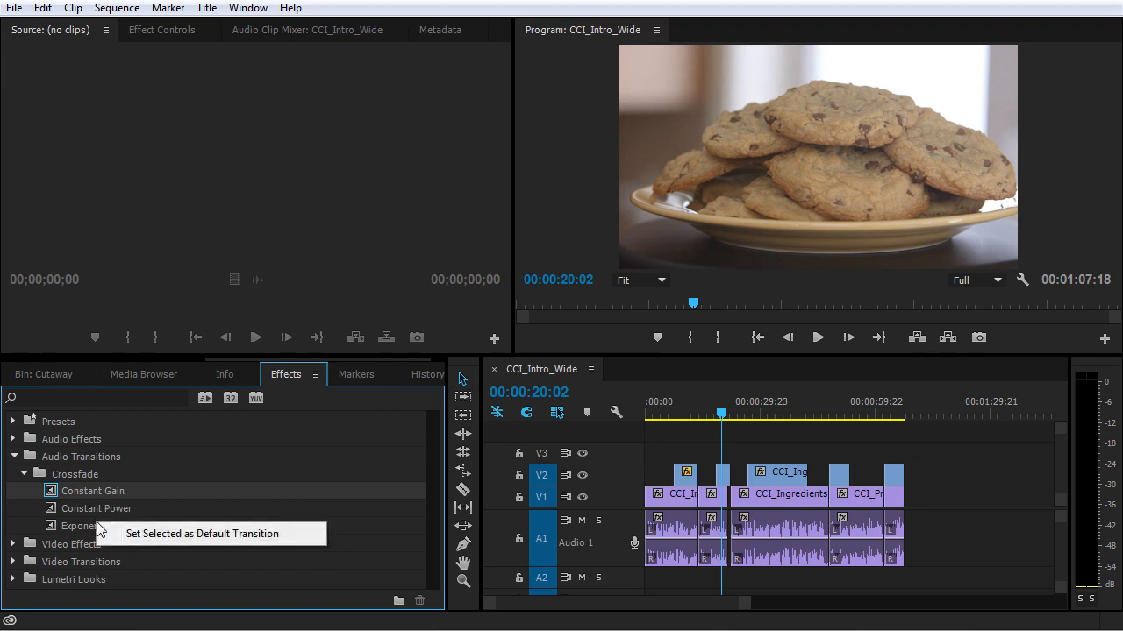
left_click(126, 532)
Set Constant Power as the default audio transition
right_click(128, 510)
left_click(130, 523)
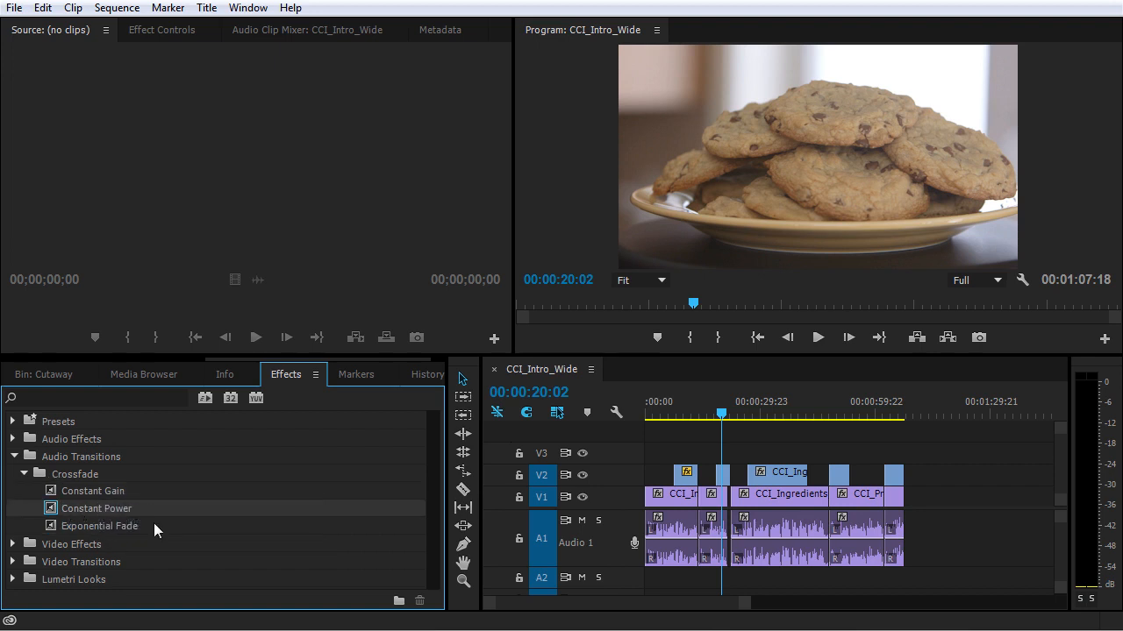
left_click(237, 493)
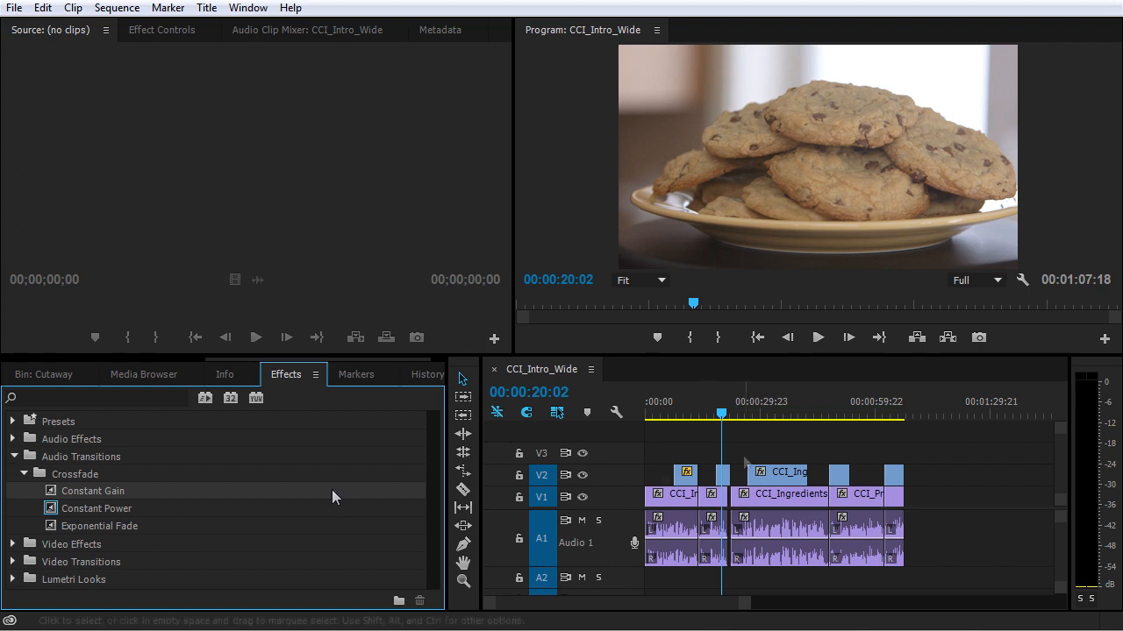
Play the sequence across the cut between the first two CCI_Intro_Wide.mp4 clips to hear the audio change
left_click(699, 414)
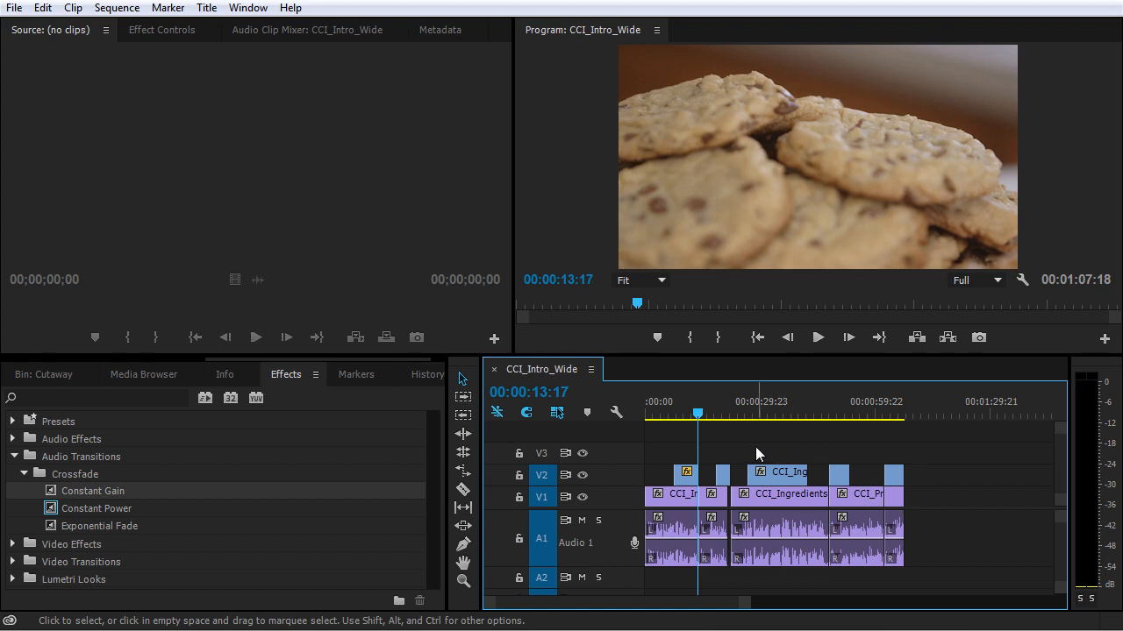
key("equal")
key("equal")
key("equal")
key("equal")
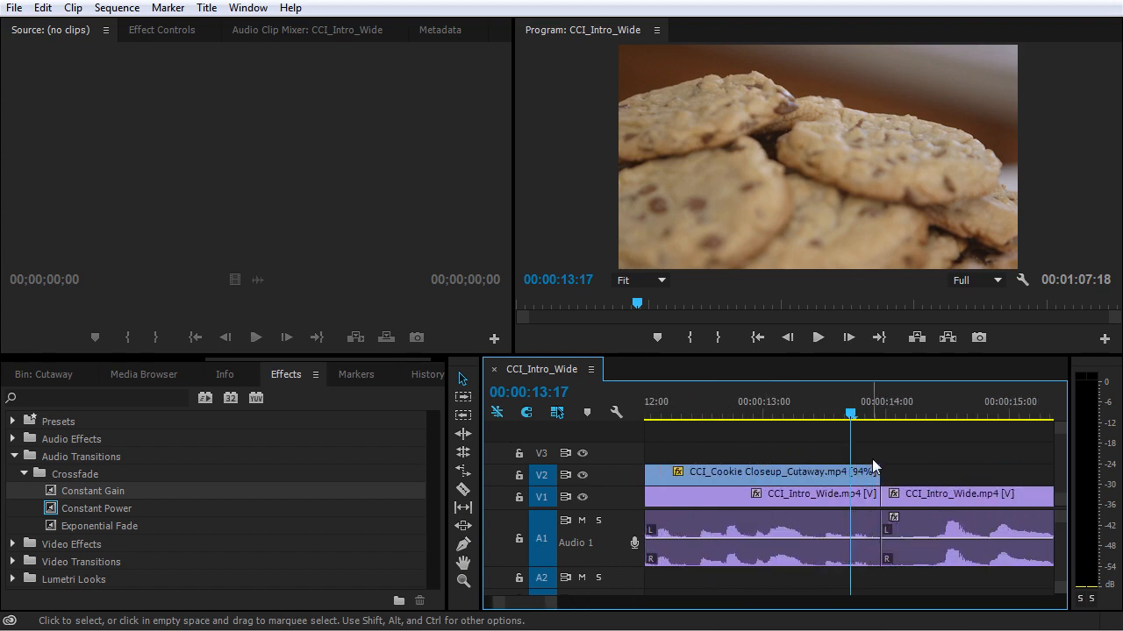
left_click_drag(869, 418, 737, 418)
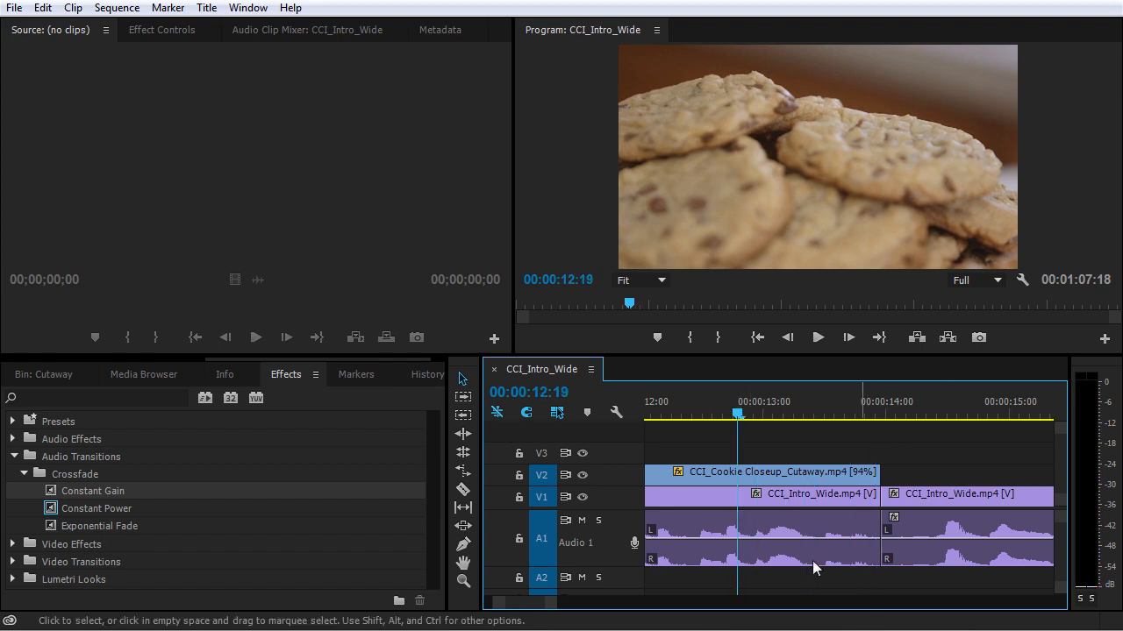
key("space")
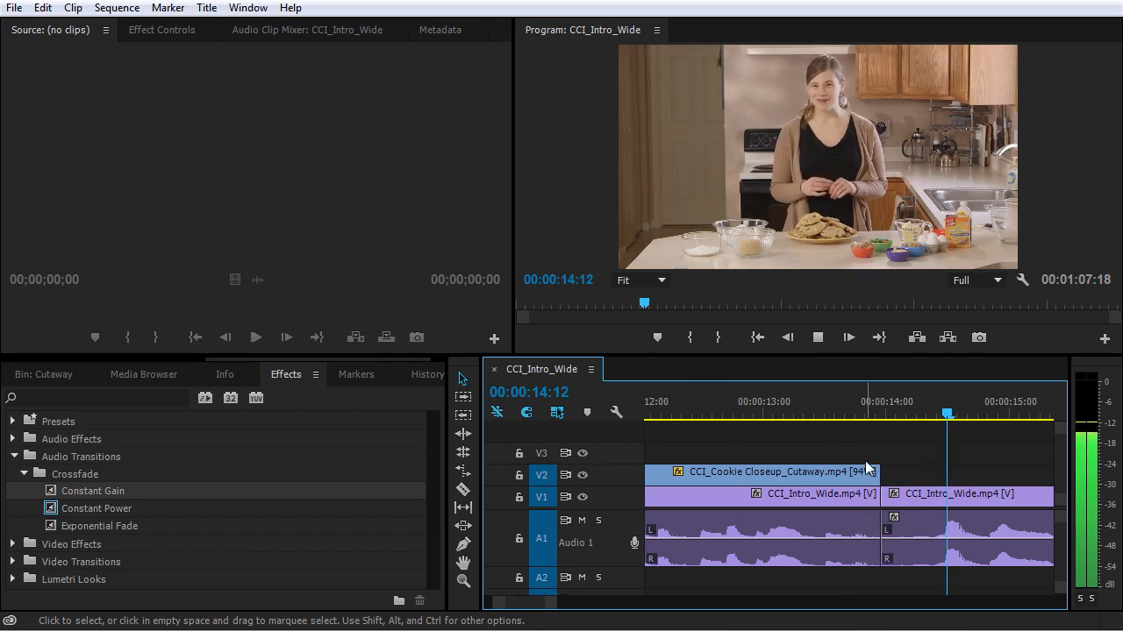
left_click(709, 402)
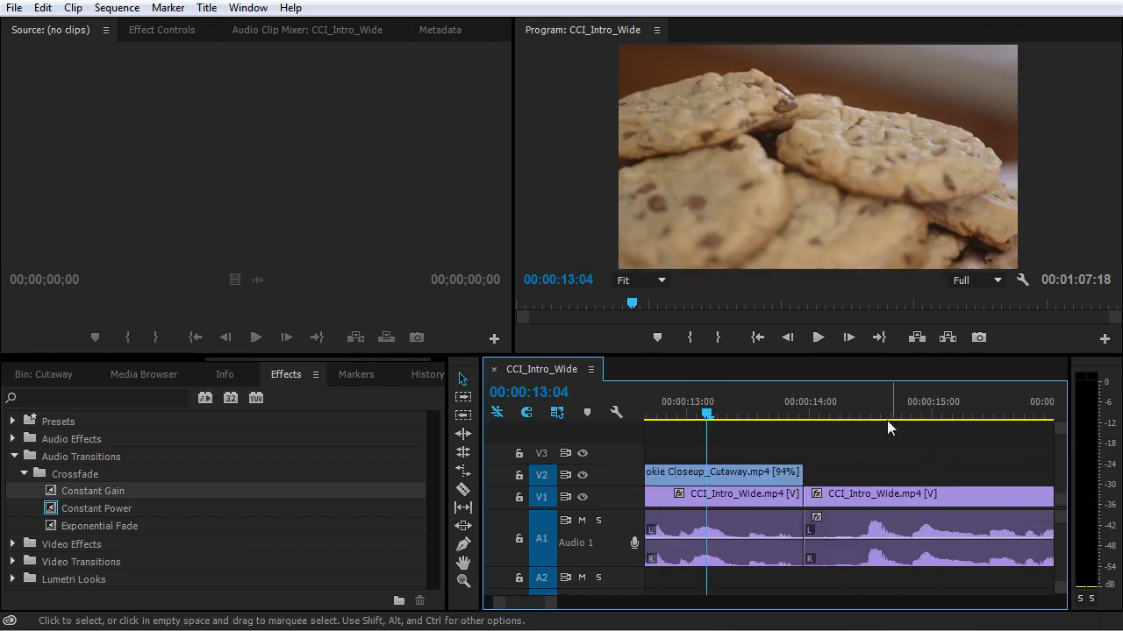
Apply a Constant Power crossfade to the A1 audio cut at 00:00:13:23, centered on the edit
left_click(811, 406)
key("Left")
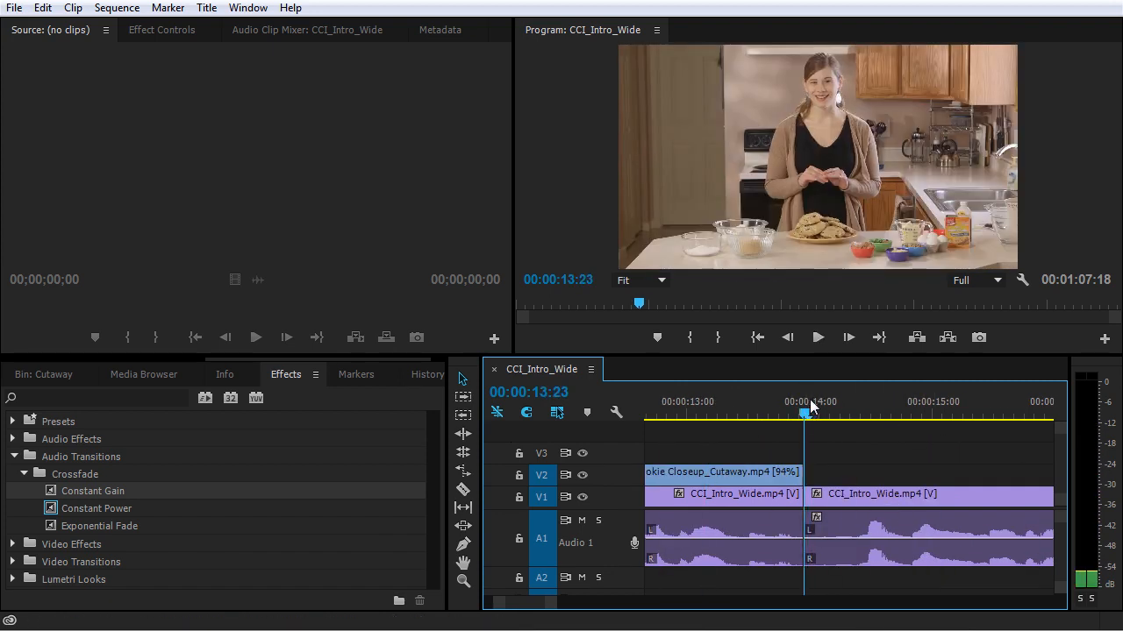
left_click(54, 513)
left_click_drag(54, 512, 812, 548)
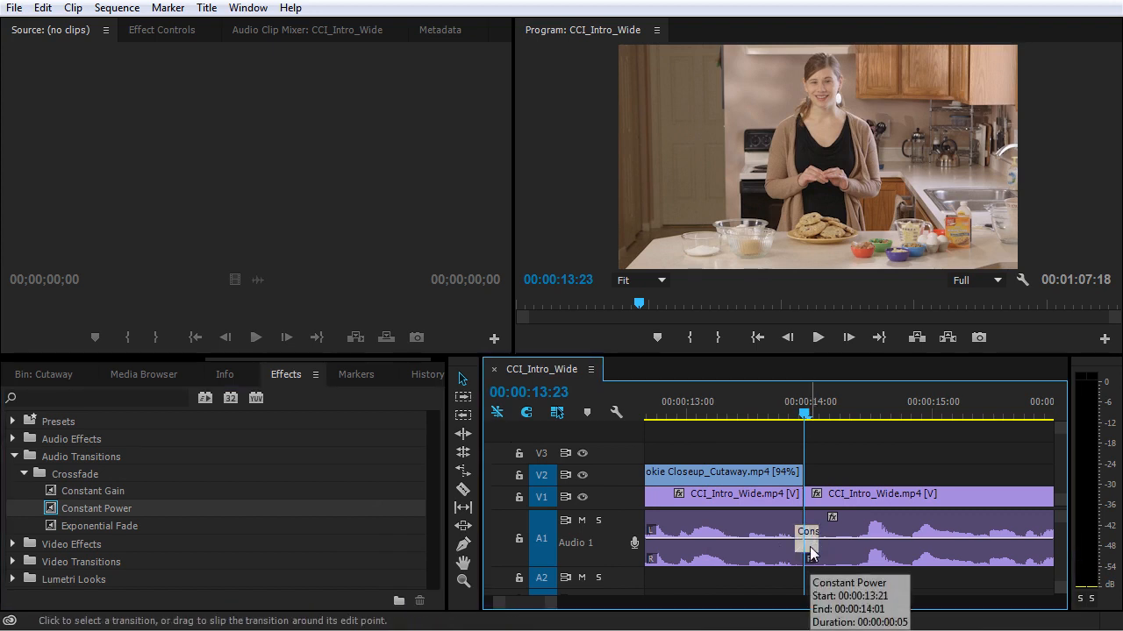
key("ctrl+z")
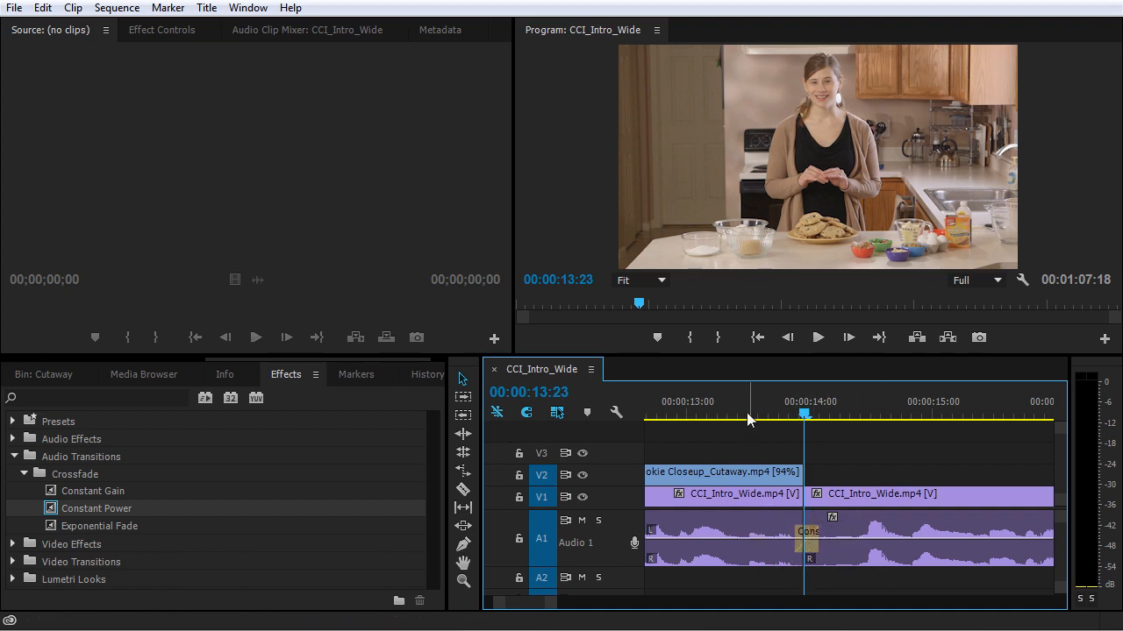
Play the sequence across the new crossfade twice, starting less than a second before the cut
left_click(713, 403)
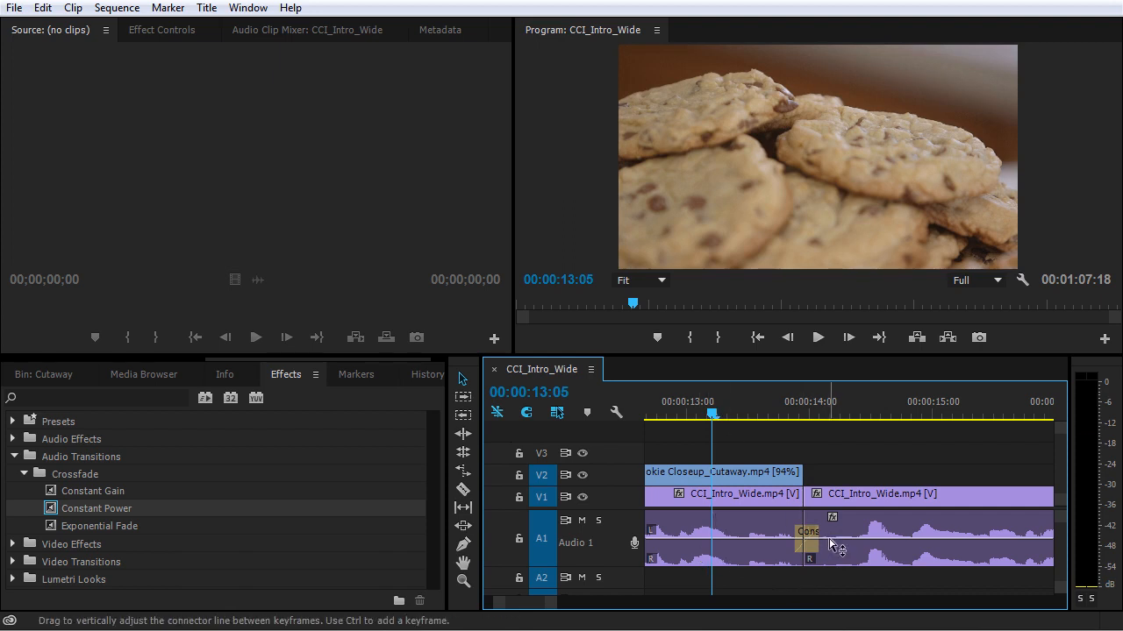
key("space")
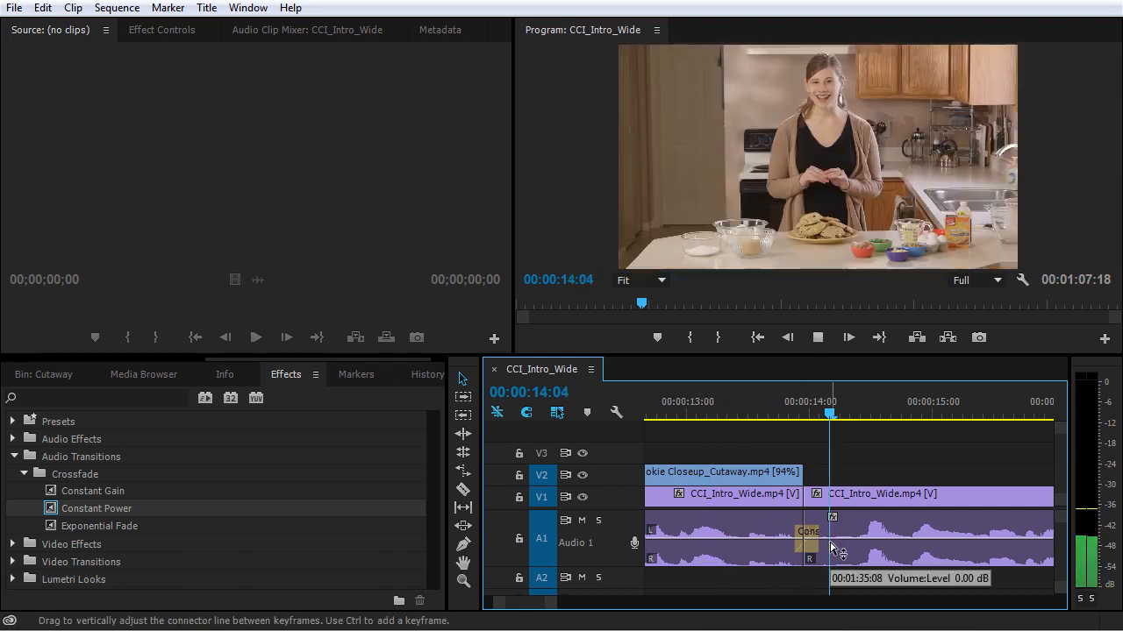
key("space")
left_click(723, 403)
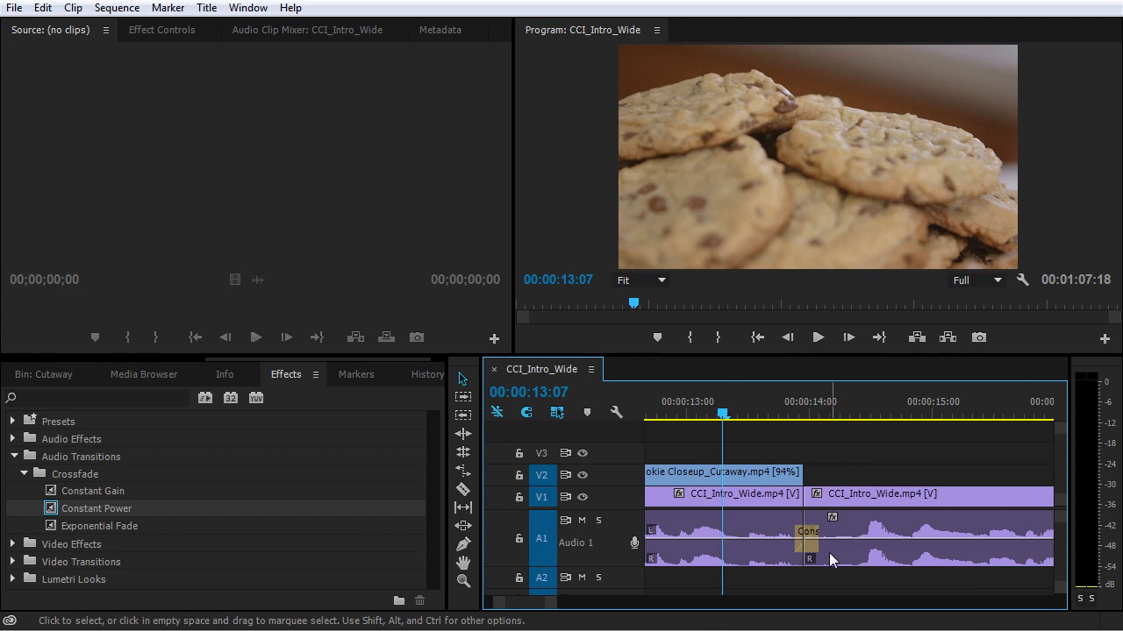
key("space")
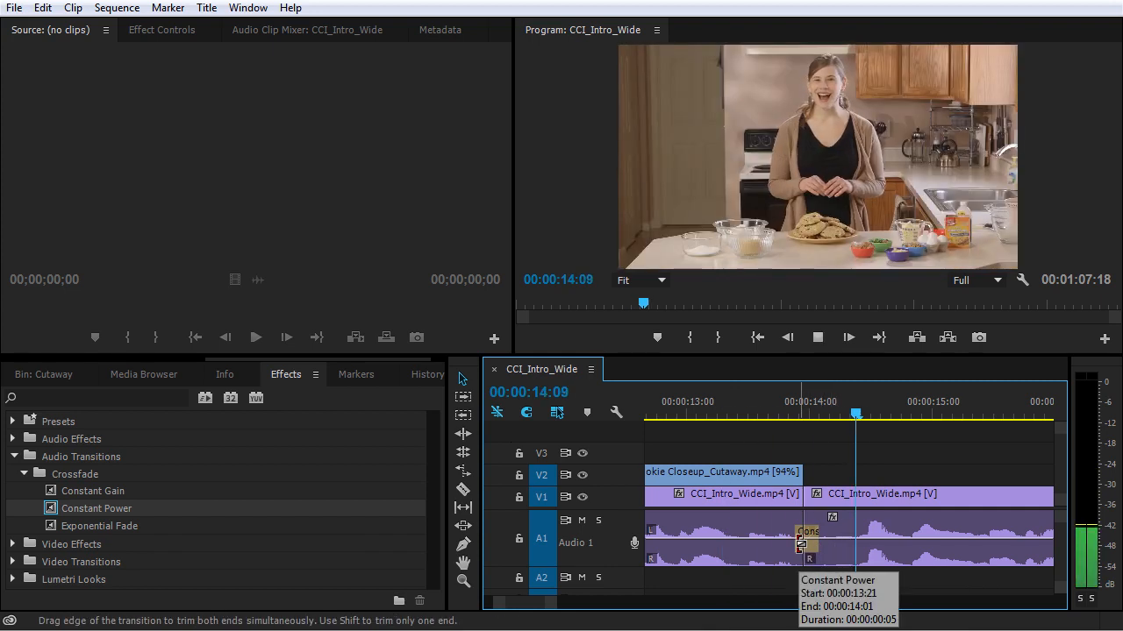
key("space")
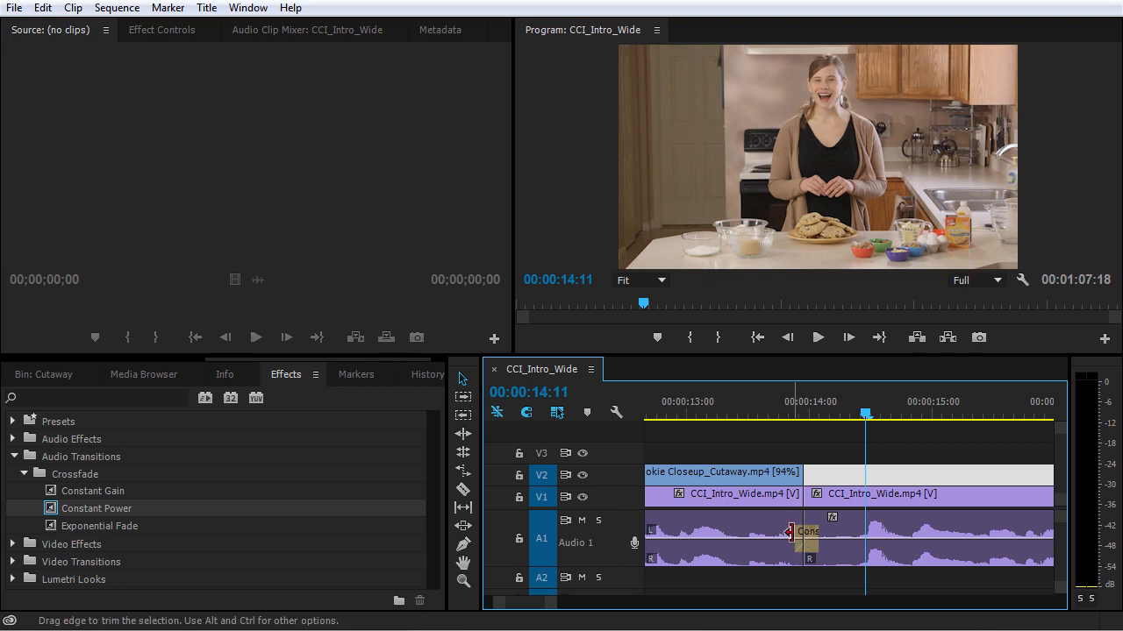
Lengthen the Constant Power crossfade evenly on both sides of the cut and play across it
left_click_drag(798, 533, 773, 535)
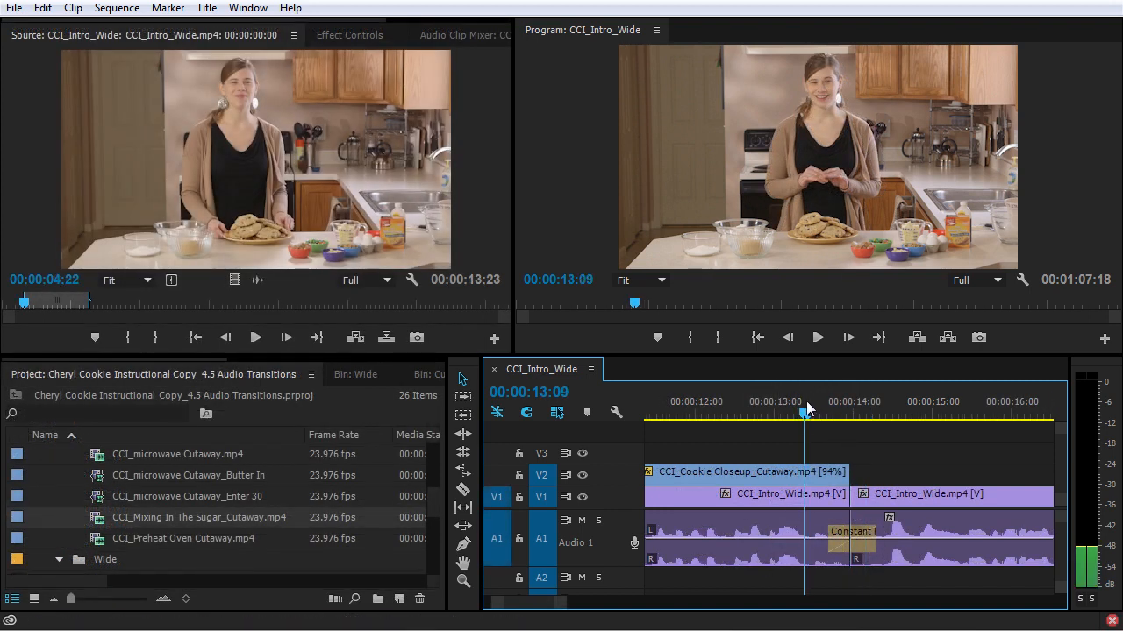
left_click_drag(807, 409, 791, 400)
key("space")
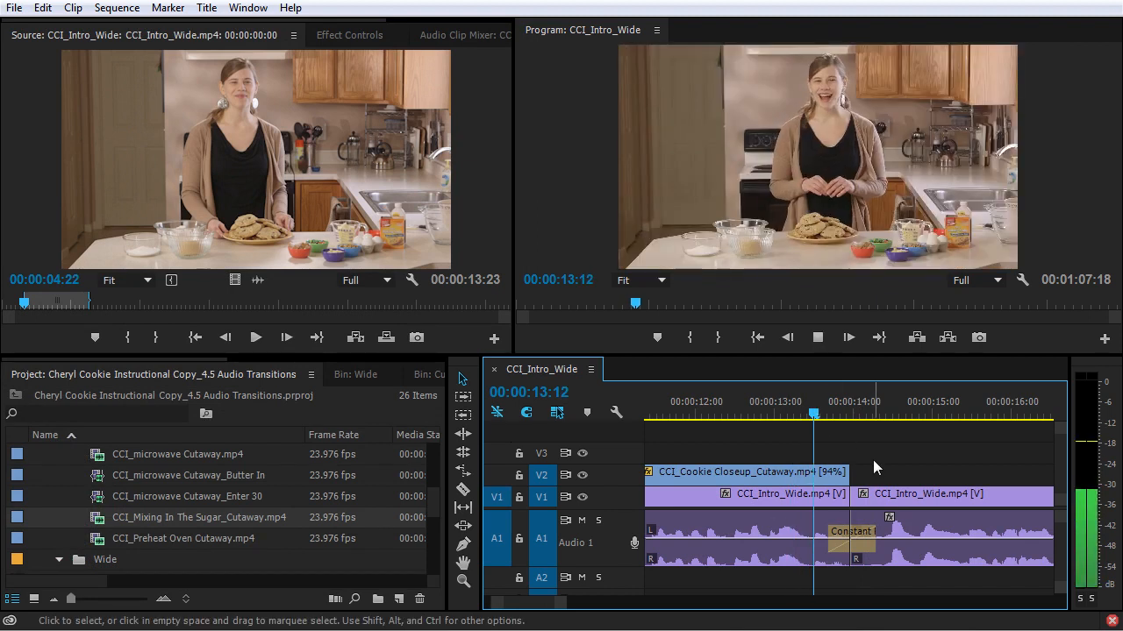
key("space")
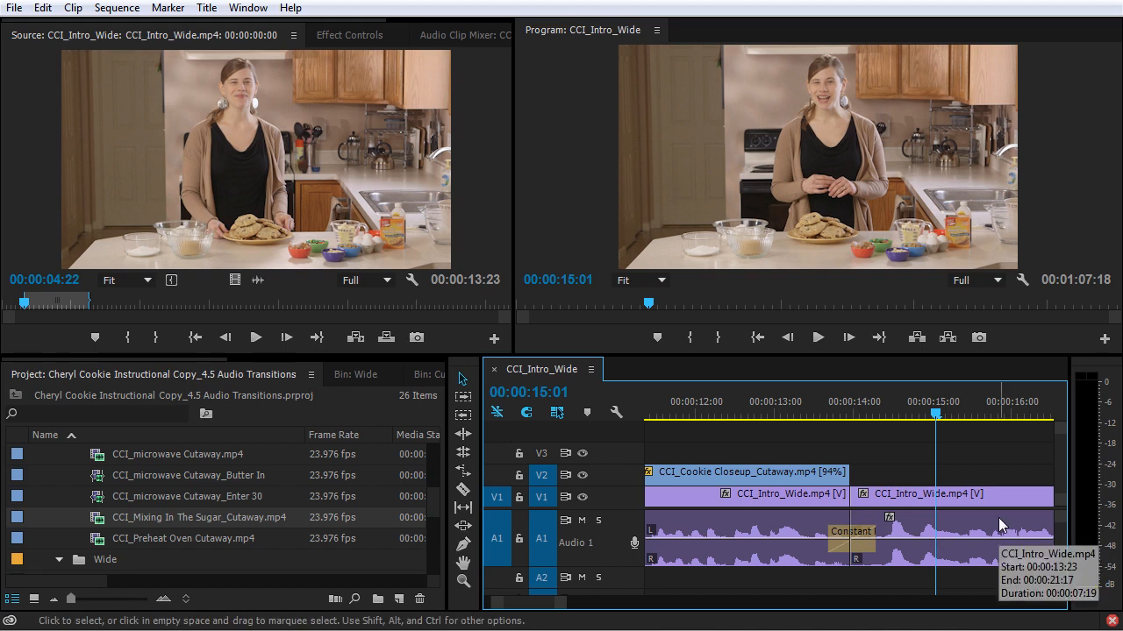
Open the clip before the cut in the Source monitor and examine the two clips adjoining the crossfade
double_click(806, 500)
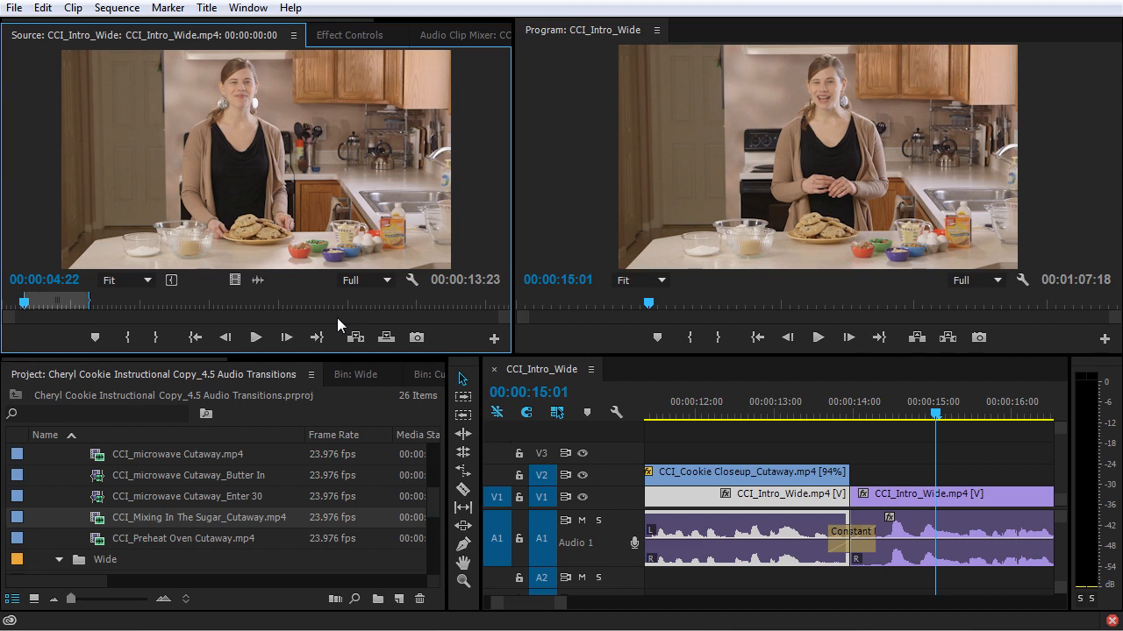
left_click(905, 431)
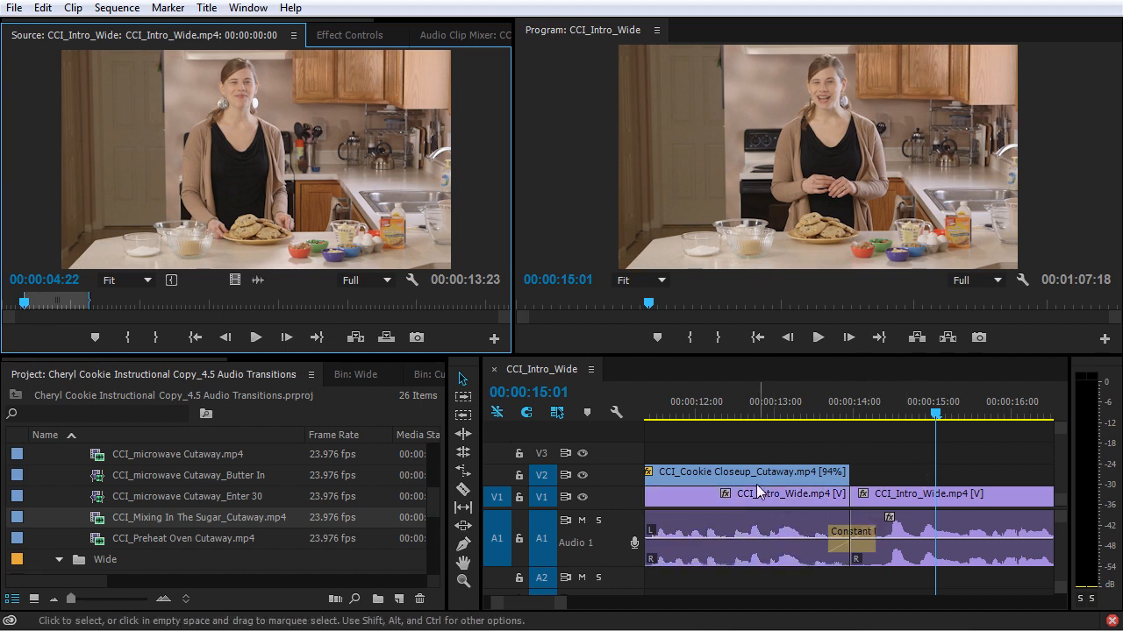
left_click(885, 476)
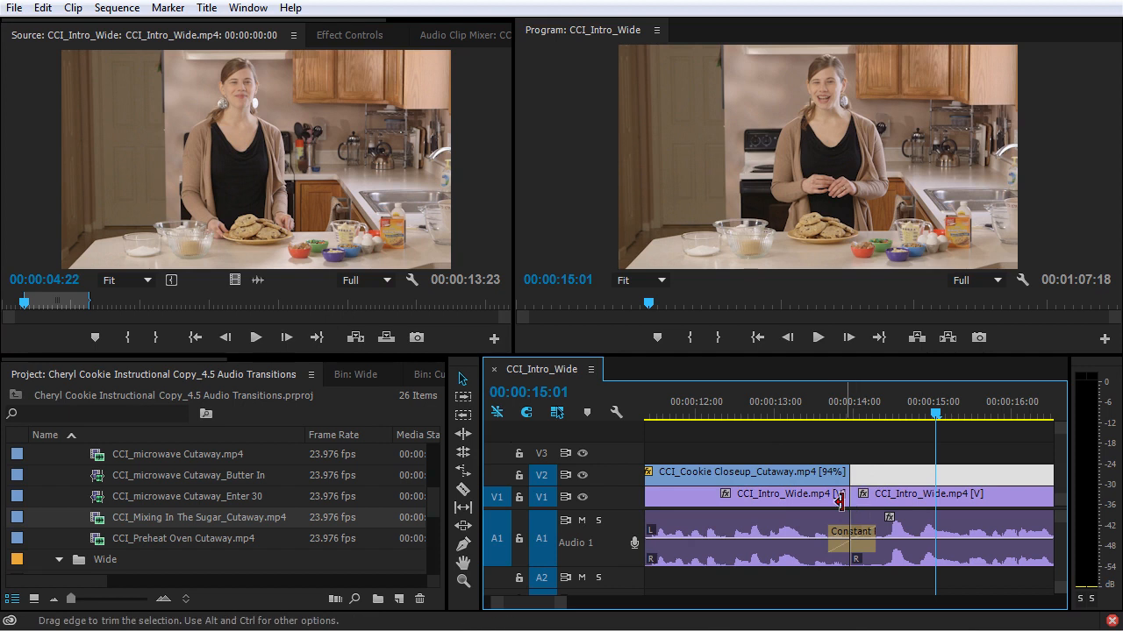
left_click(836, 497)
left_click(901, 497)
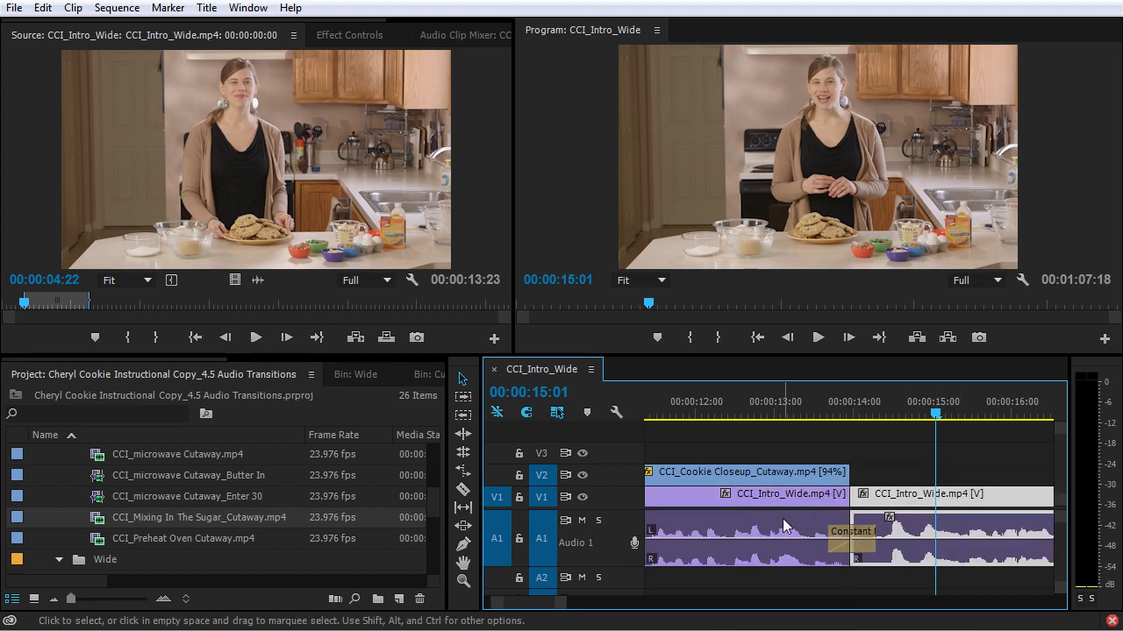
left_click(830, 505)
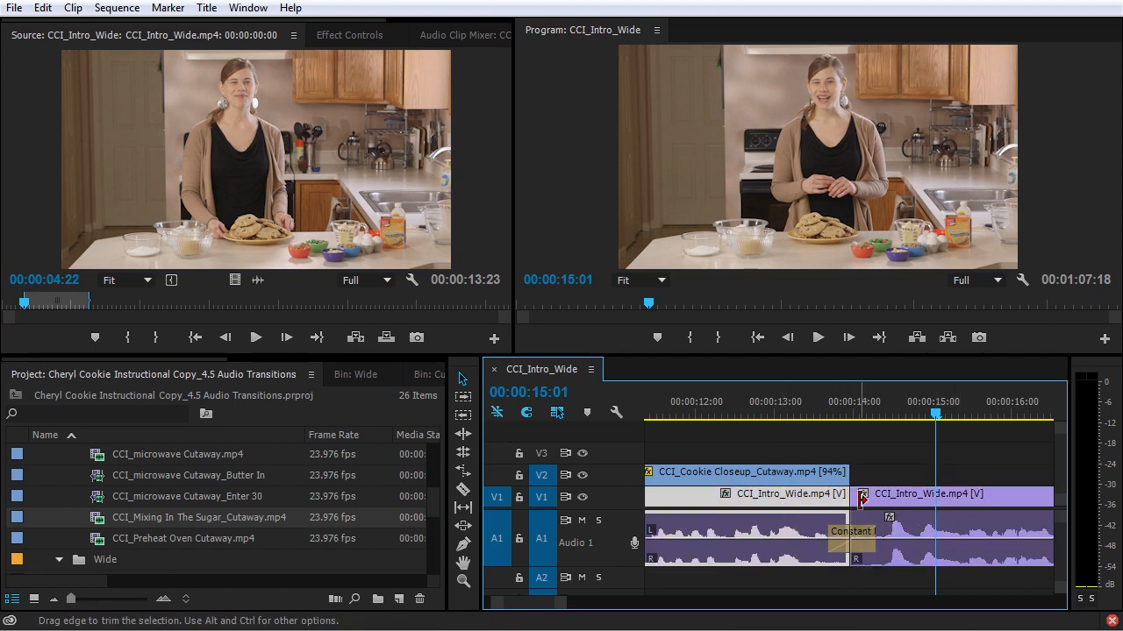
left_click(934, 496)
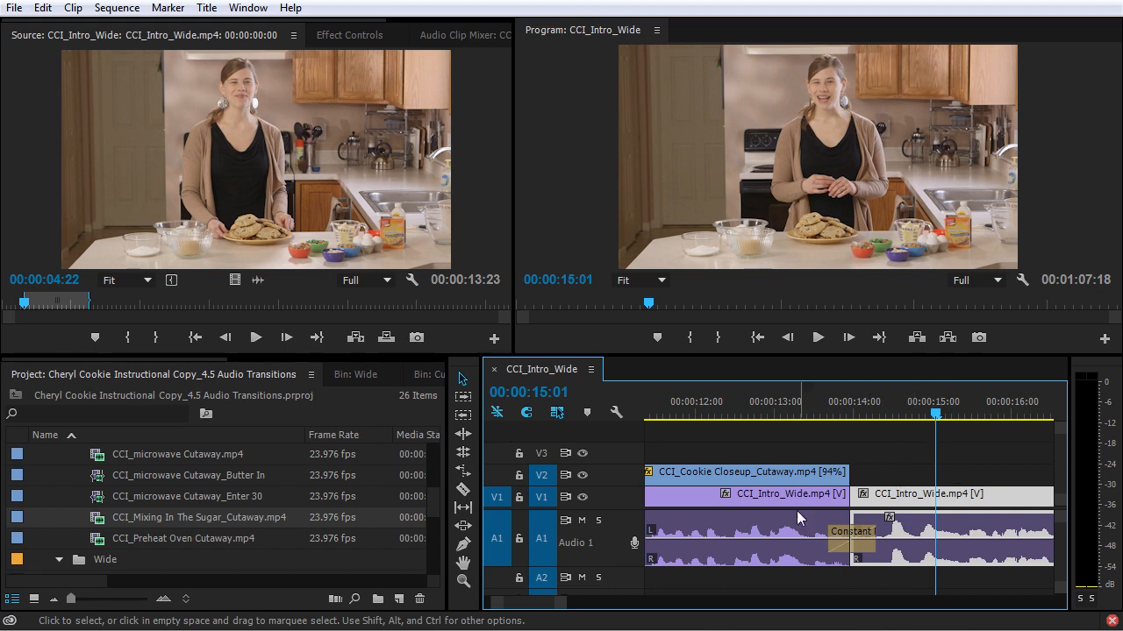
left_click(906, 464)
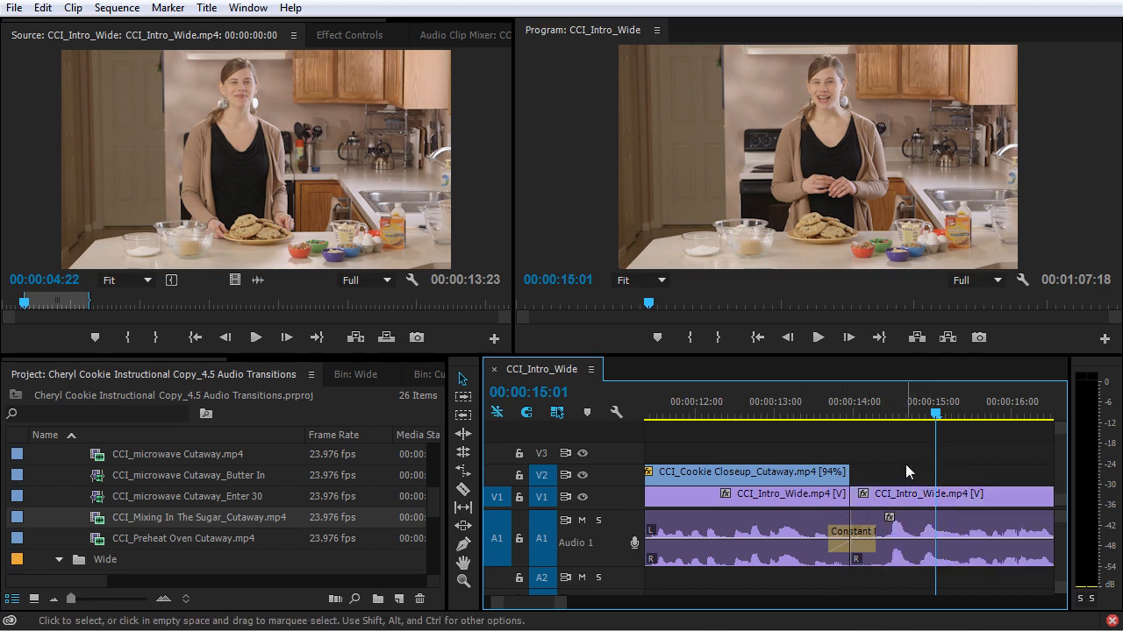
Add the default audio transition at the very start of the sequence on A1, then play the opening and return to the start
key("Home")
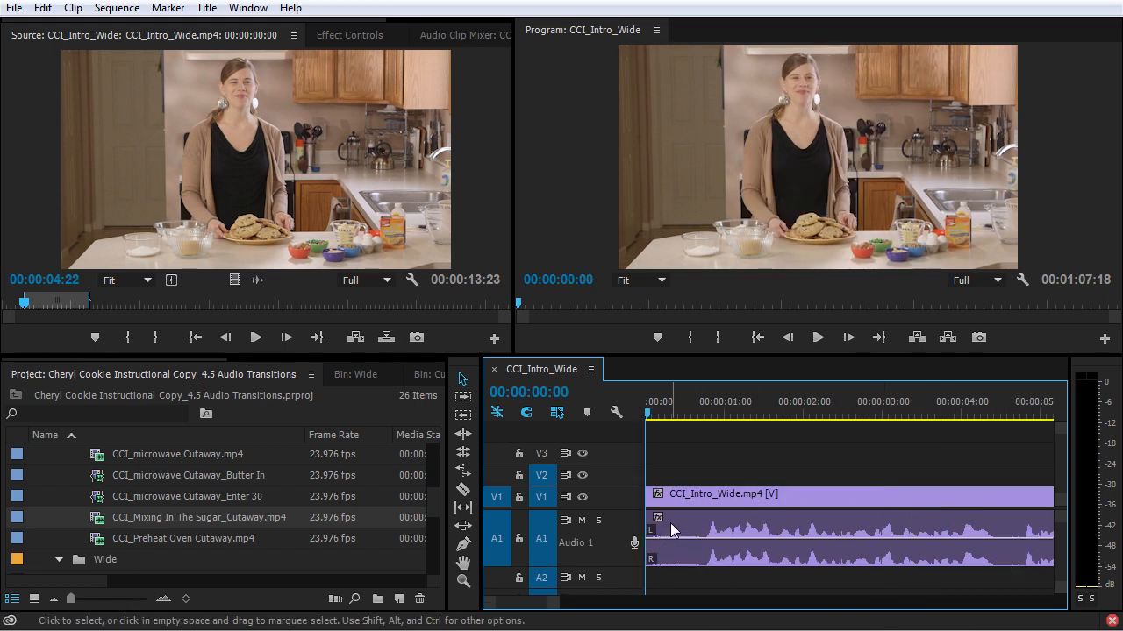
key("ctrl+shift+d")
key("space")
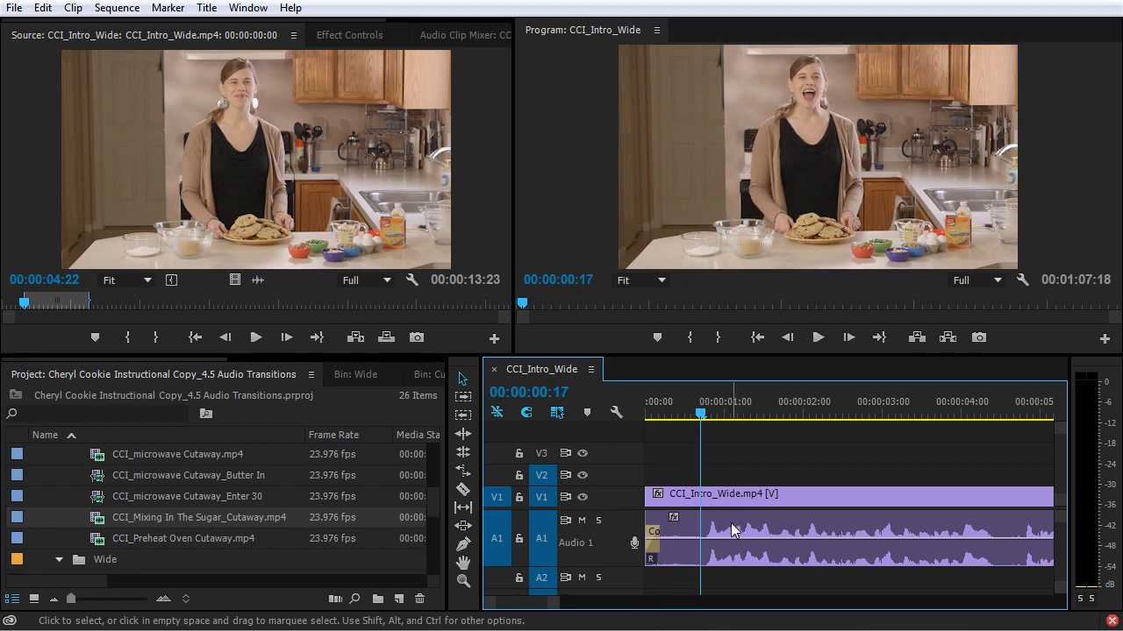
key("Home")
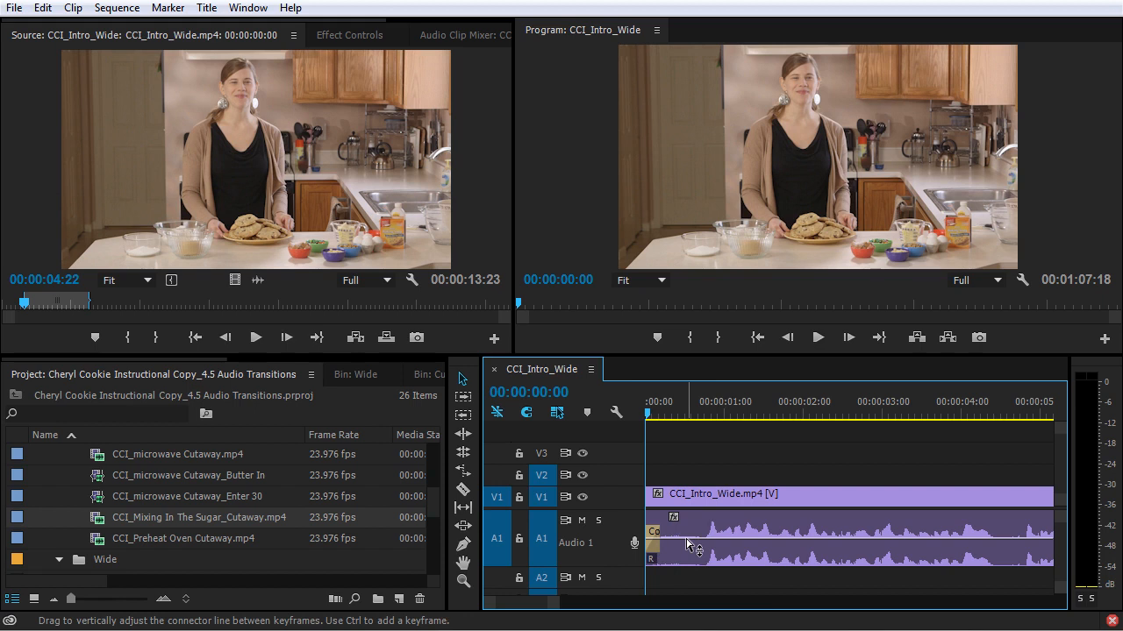
Remove the audio transition at the start of A1 and enlarge the A1 track's height to show its waveform and keyframe controls
key("Delete")
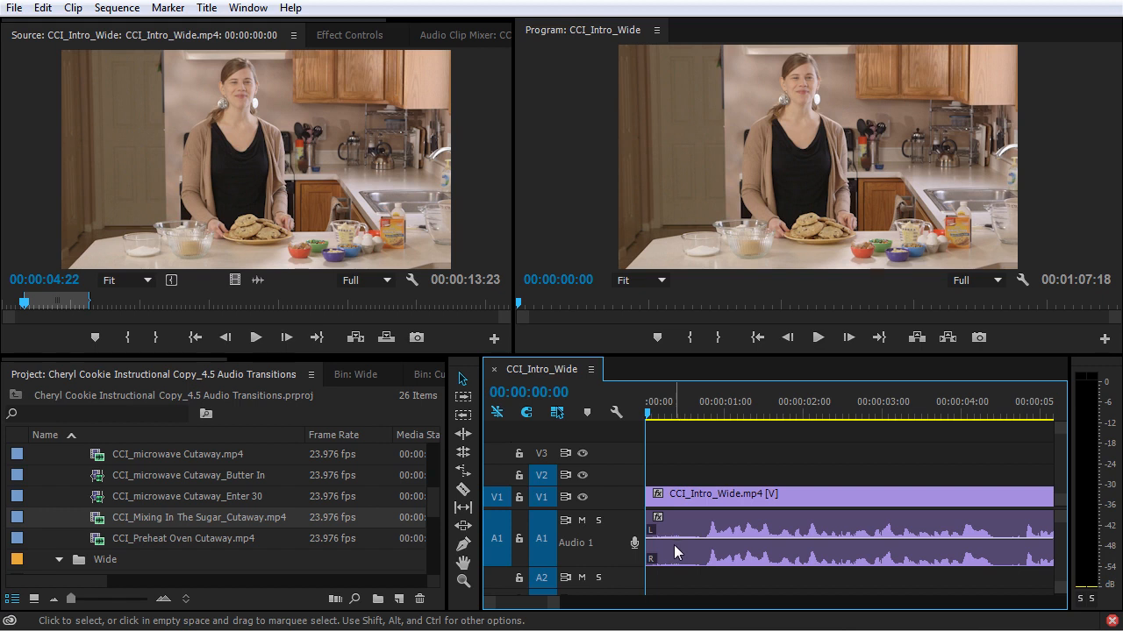
double_click(590, 535)
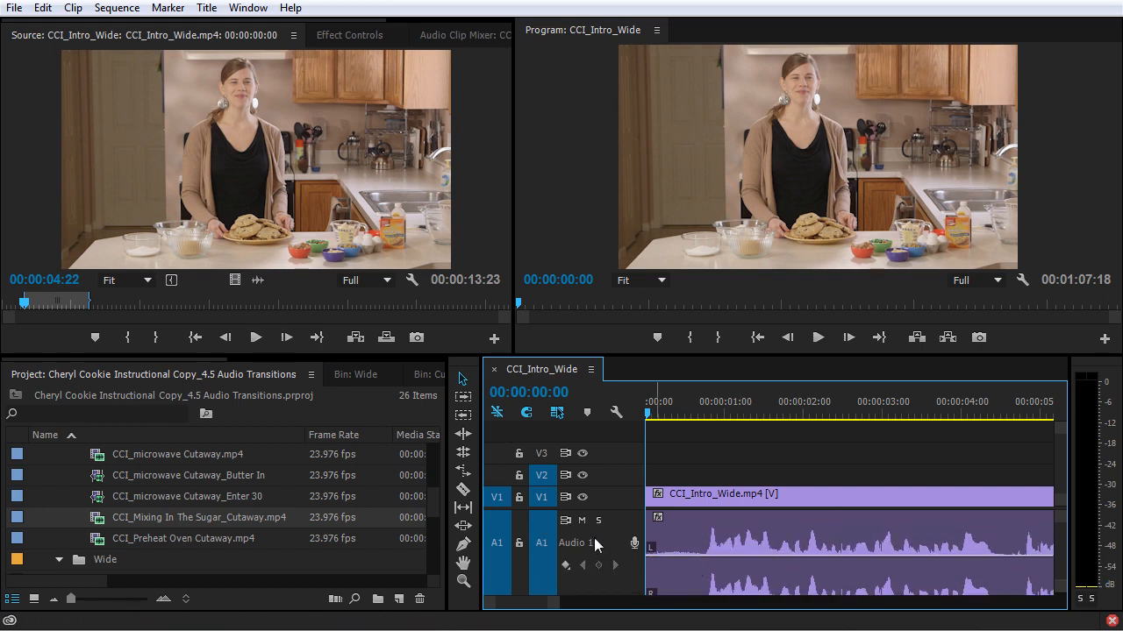
double_click(599, 539)
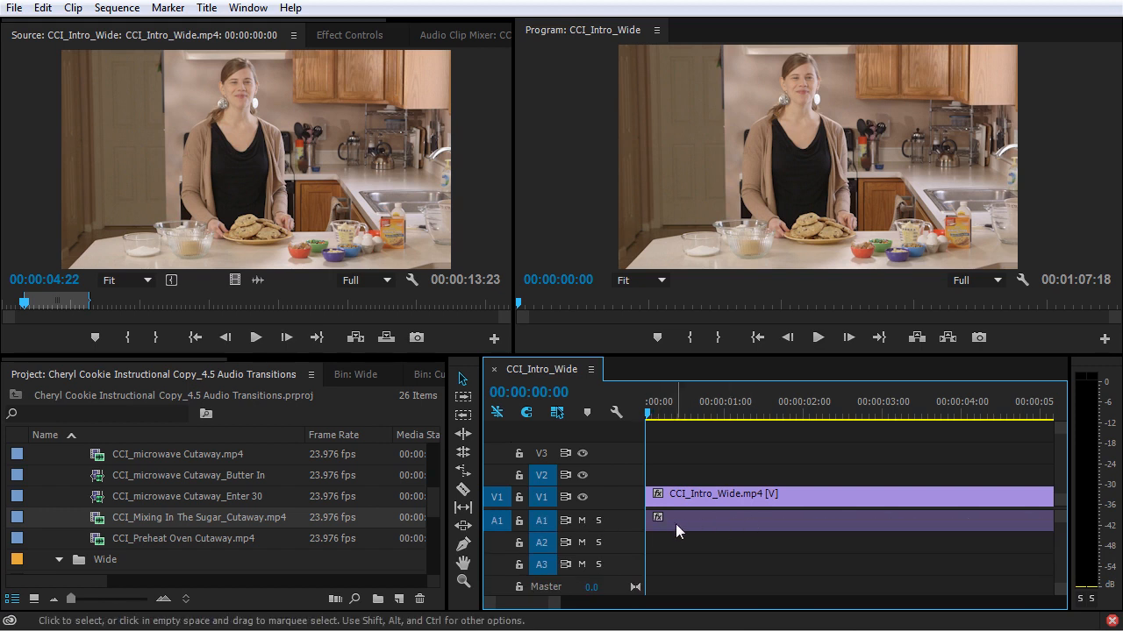
double_click(587, 520)
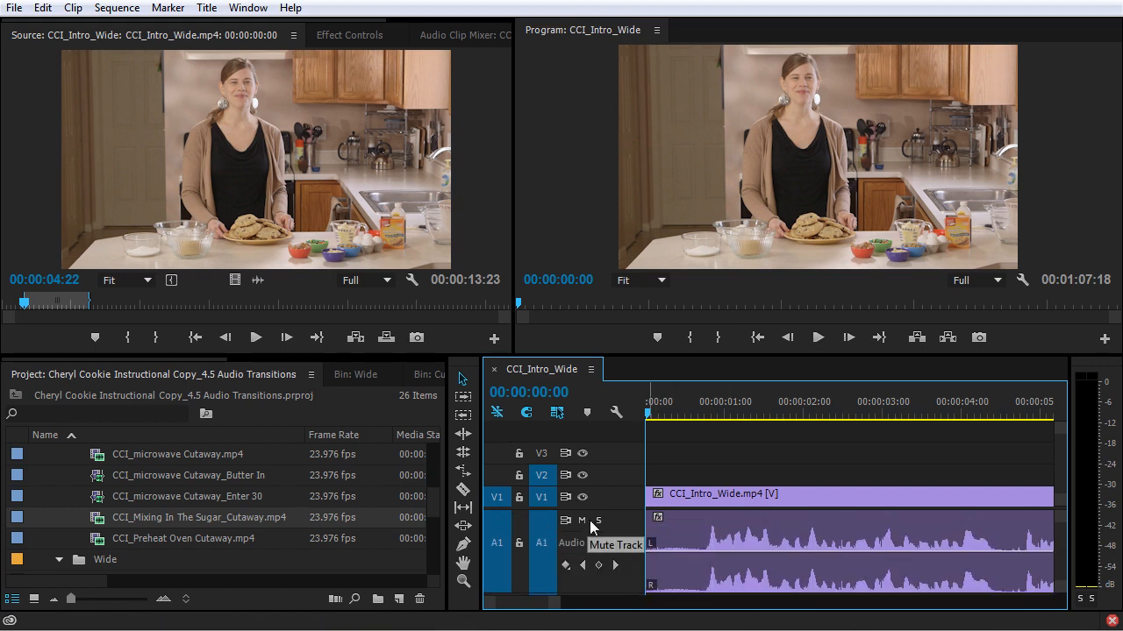
scroll(590, 521, "down", 1)
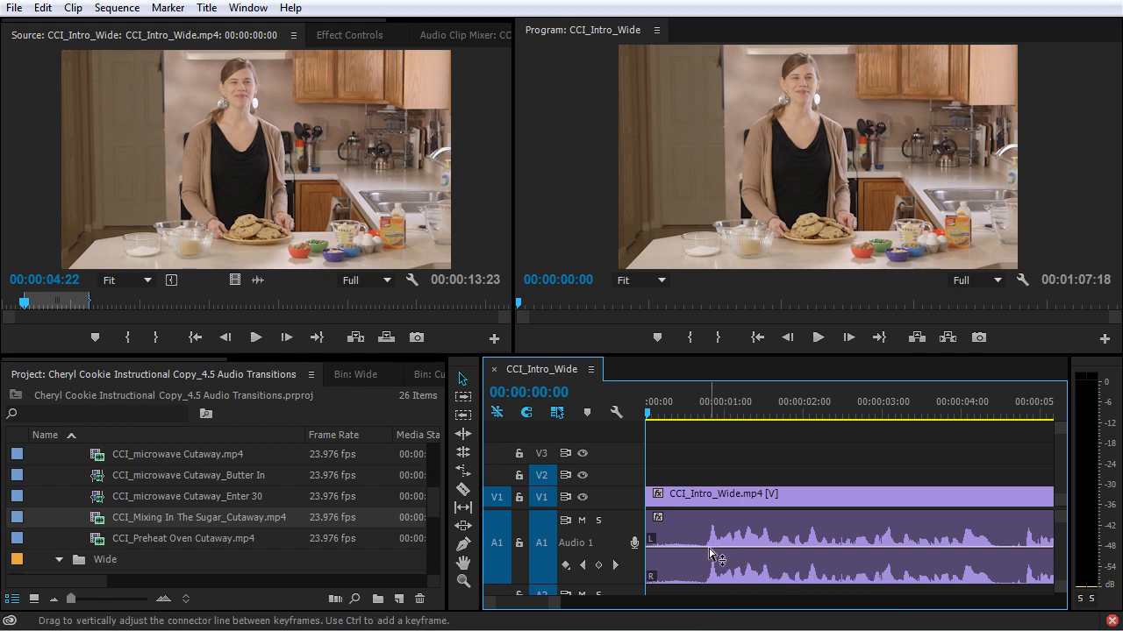
Lower the first A1 clip's overall volume level to -5.64 dB, then undo the change
left_click_drag(710, 548, 709, 561)
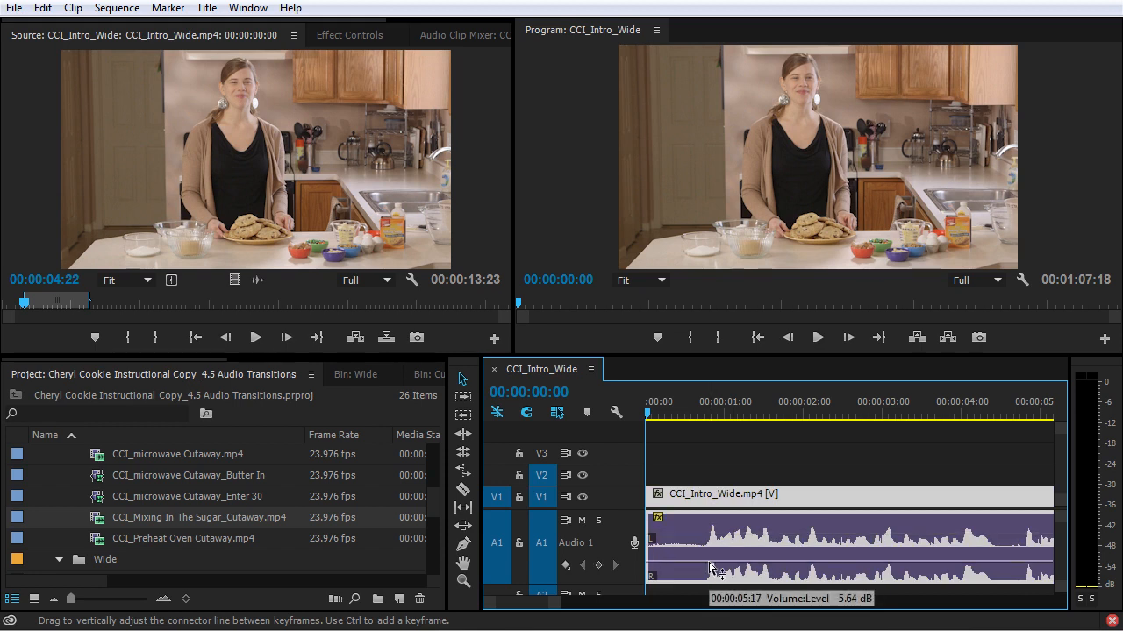
key("ctrl+z")
key("ctrl+z")
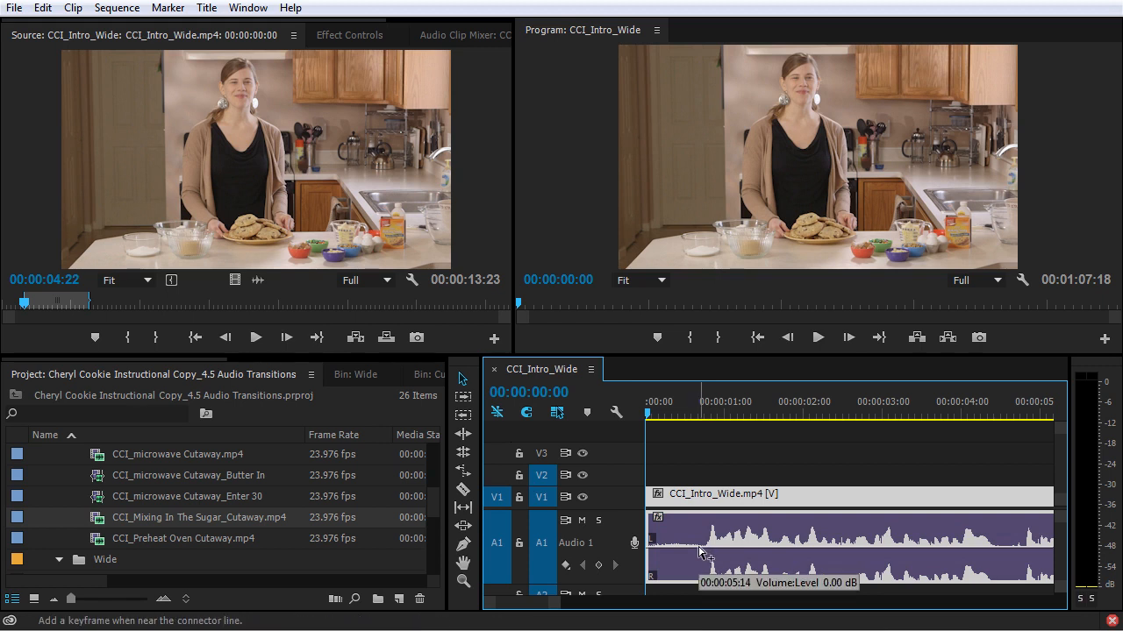
Add two volume keyframes before the first spoken word on A1 and move the earlier one down to the clip's start for a fade-in
left_click(704, 549, "ctrl")
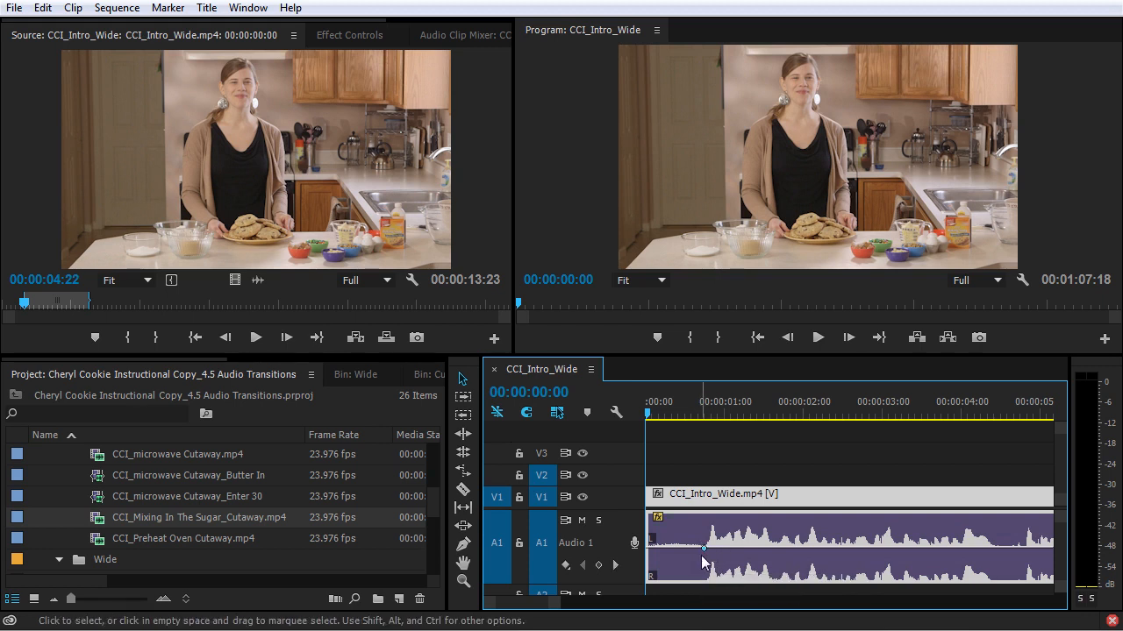
left_click(681, 549, "ctrl")
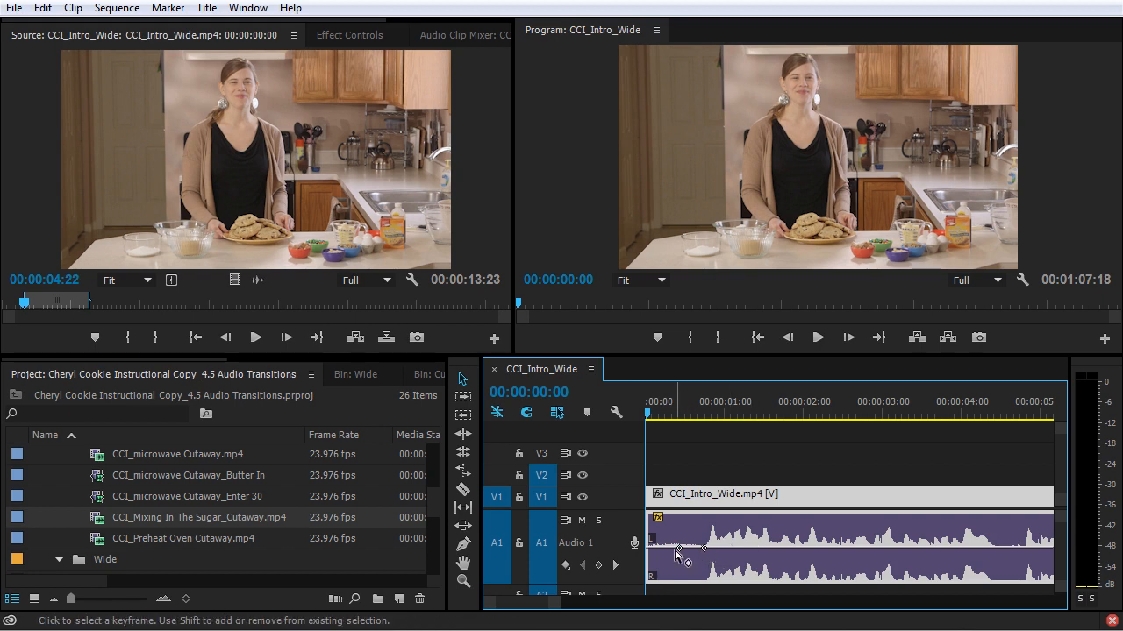
left_click(680, 550)
left_click_drag(681, 554, 649, 577)
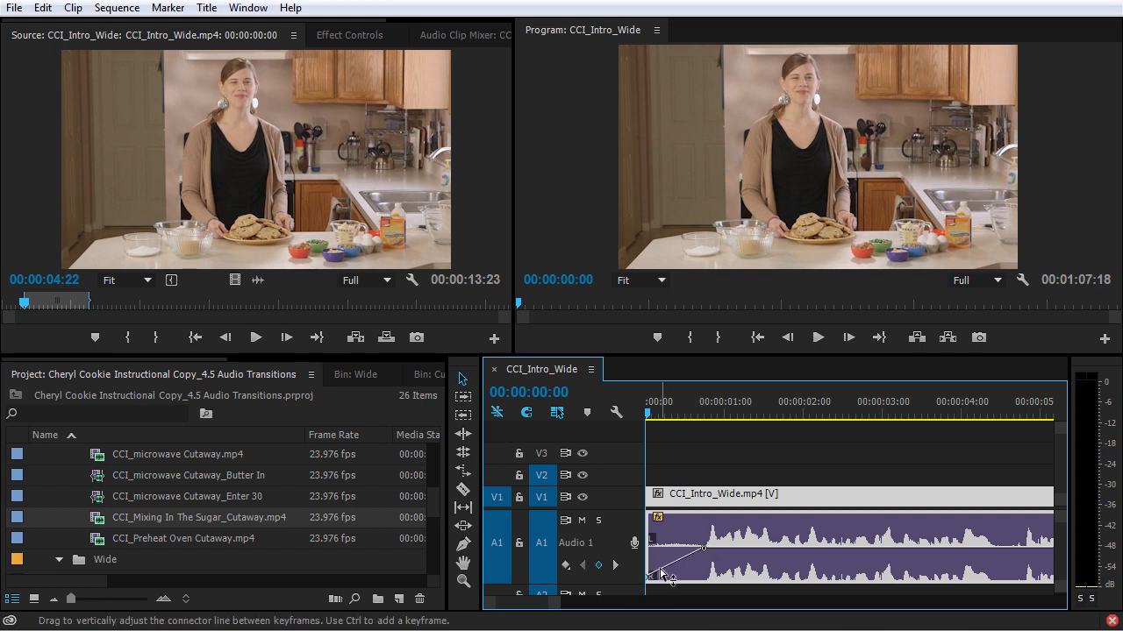
mouse_move(648, 576)
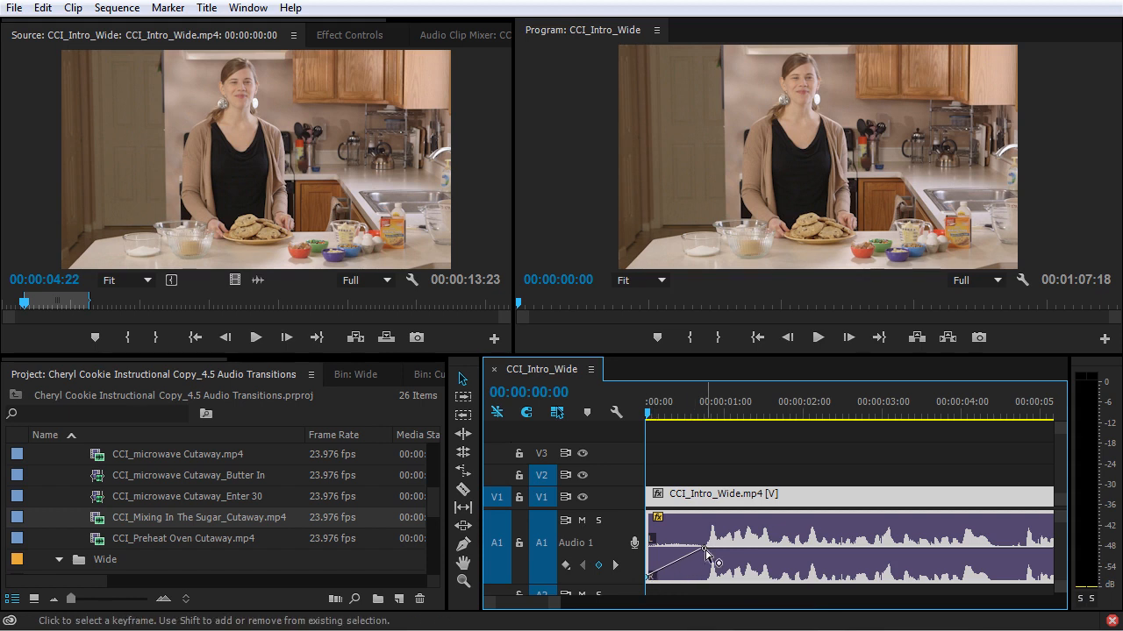
mouse_move(707, 553)
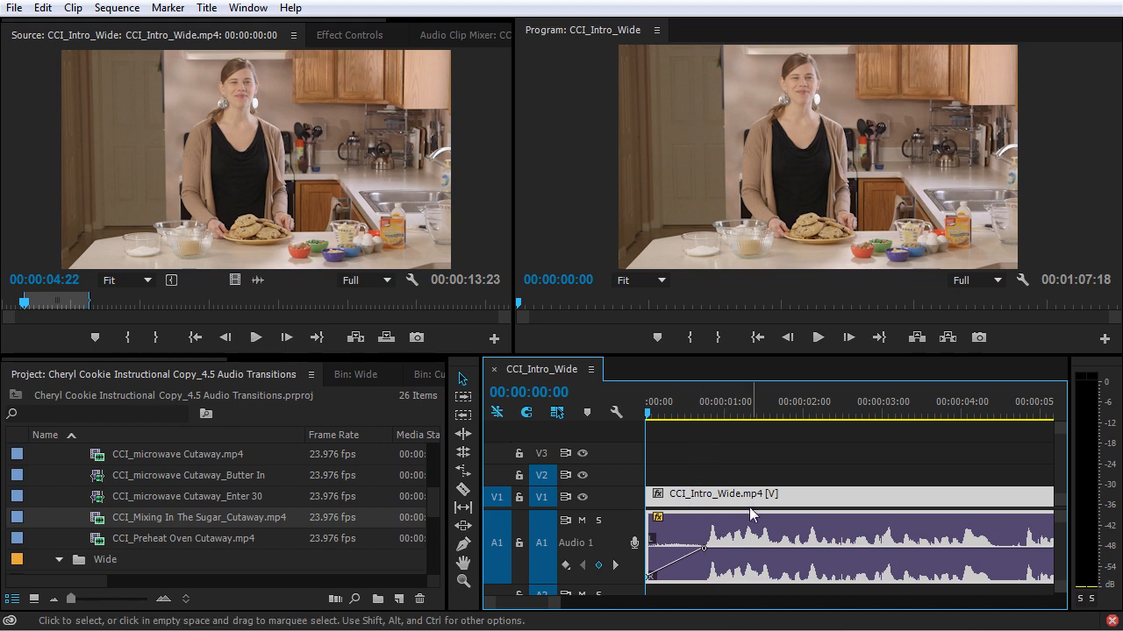
Play the opening with the keyframed fade-in, then undo the volume keyframes on the first A1 clip
key("space")
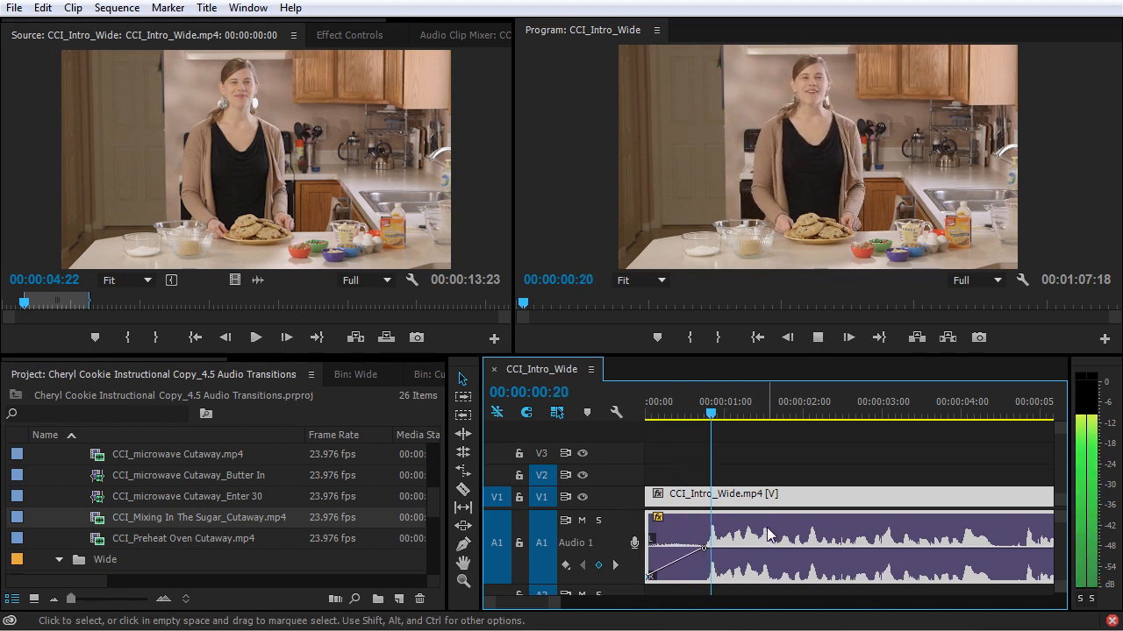
key("space")
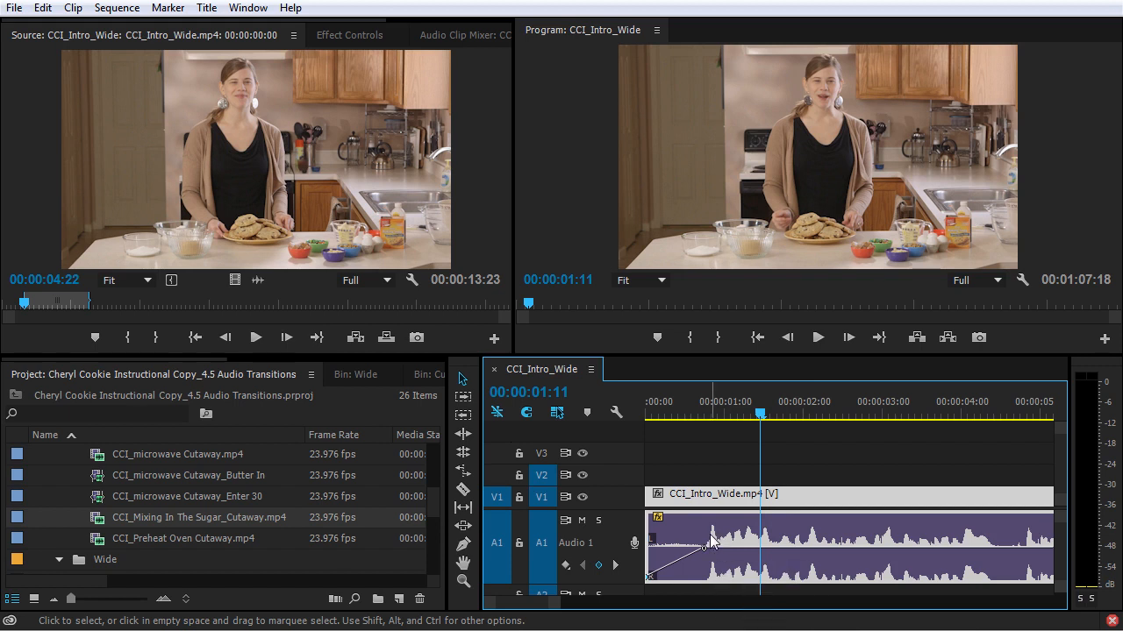
key("ctrl+z")
key("ctrl+z")
key("ctrl+z")
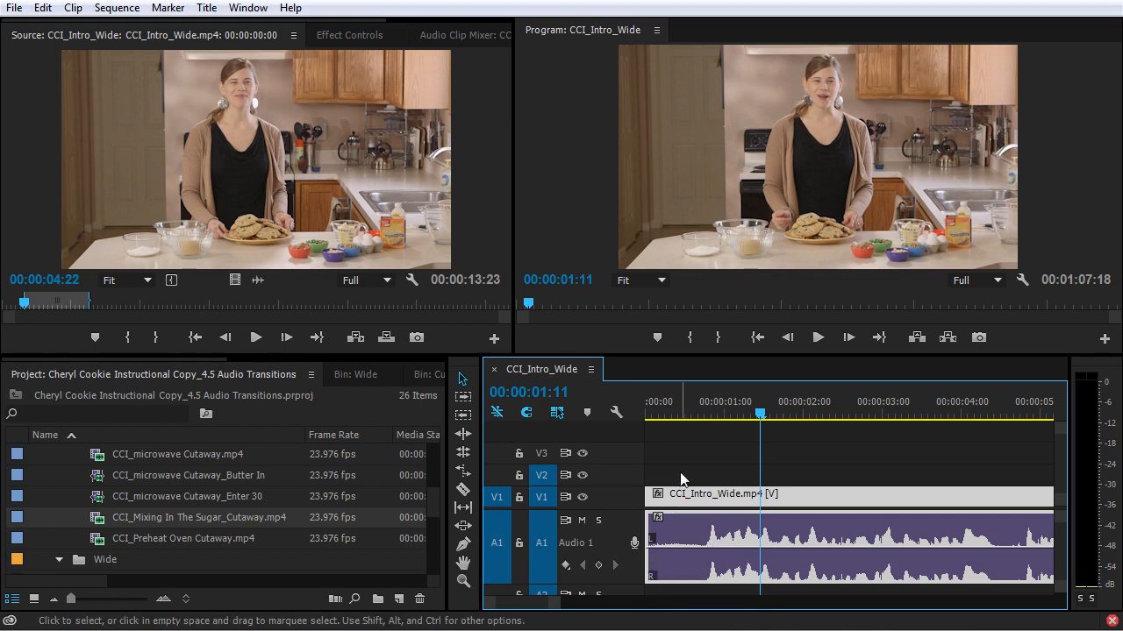
Try a Constant Power transition from the sequence start on A1, lengthened to just before the first word, play it and undo it
left_click_drag(684, 408, 624, 420)
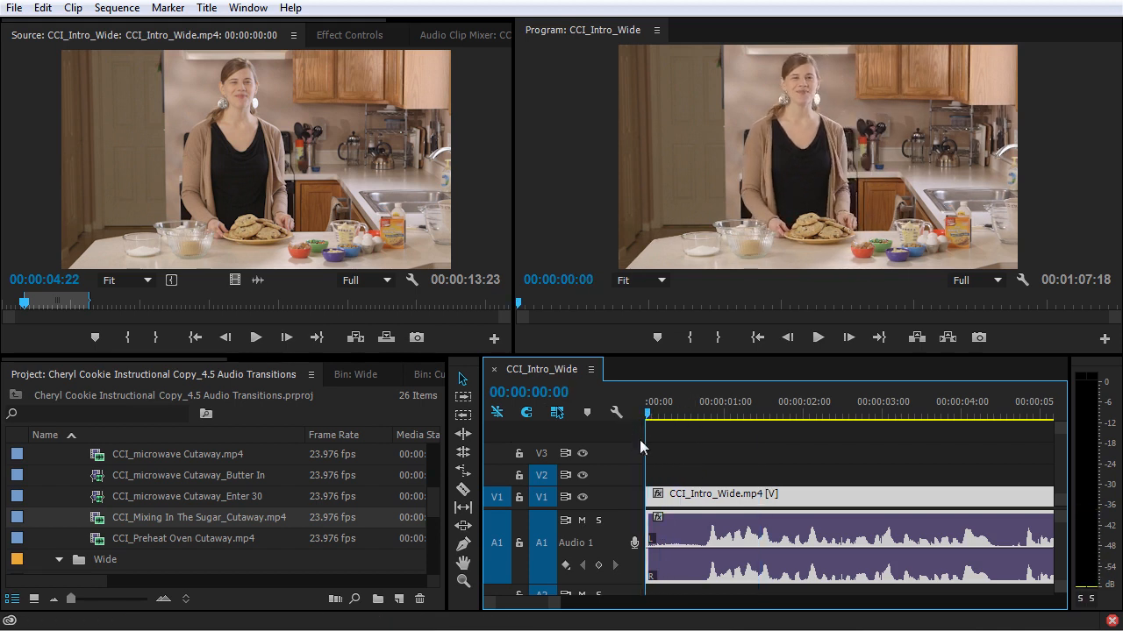
key("ctrl+shift+d")
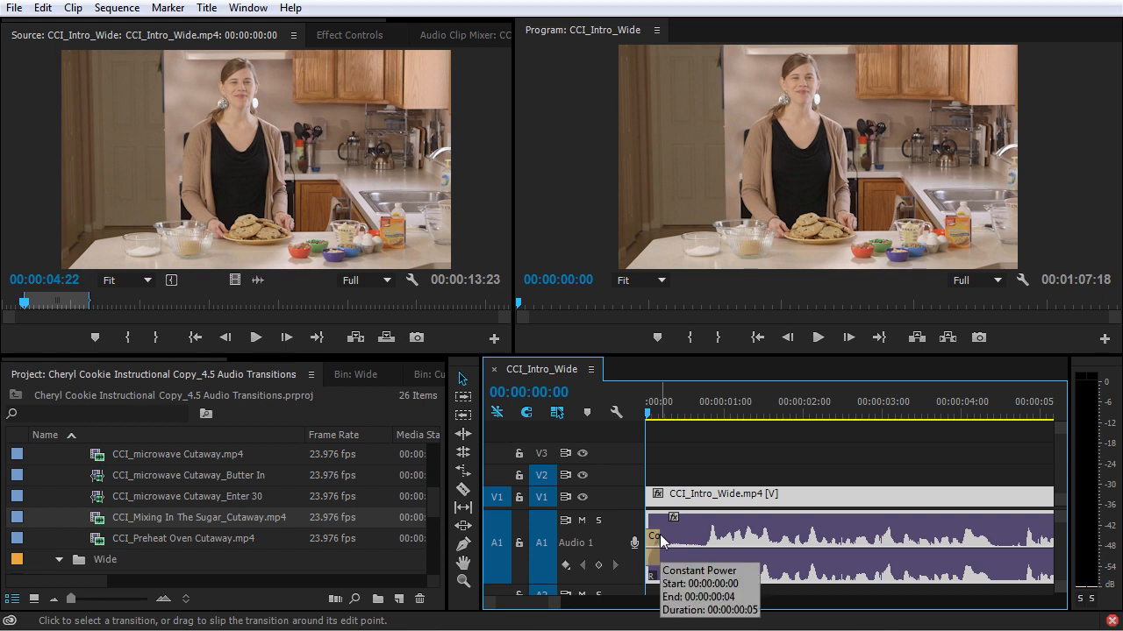
key("equal")
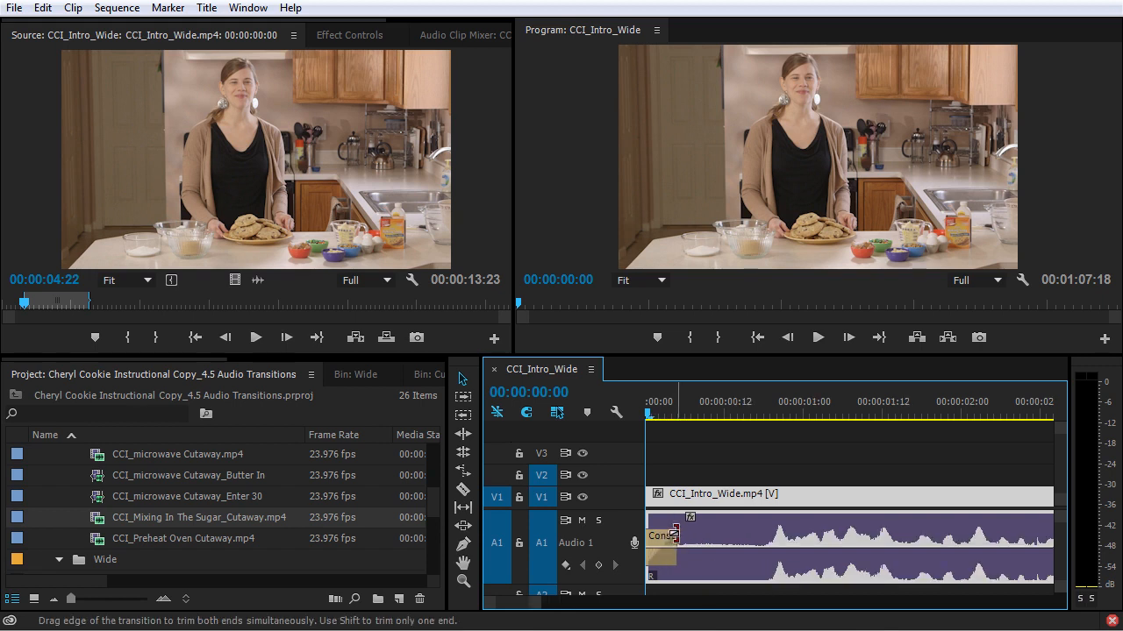
left_click_drag(674, 535, 758, 554)
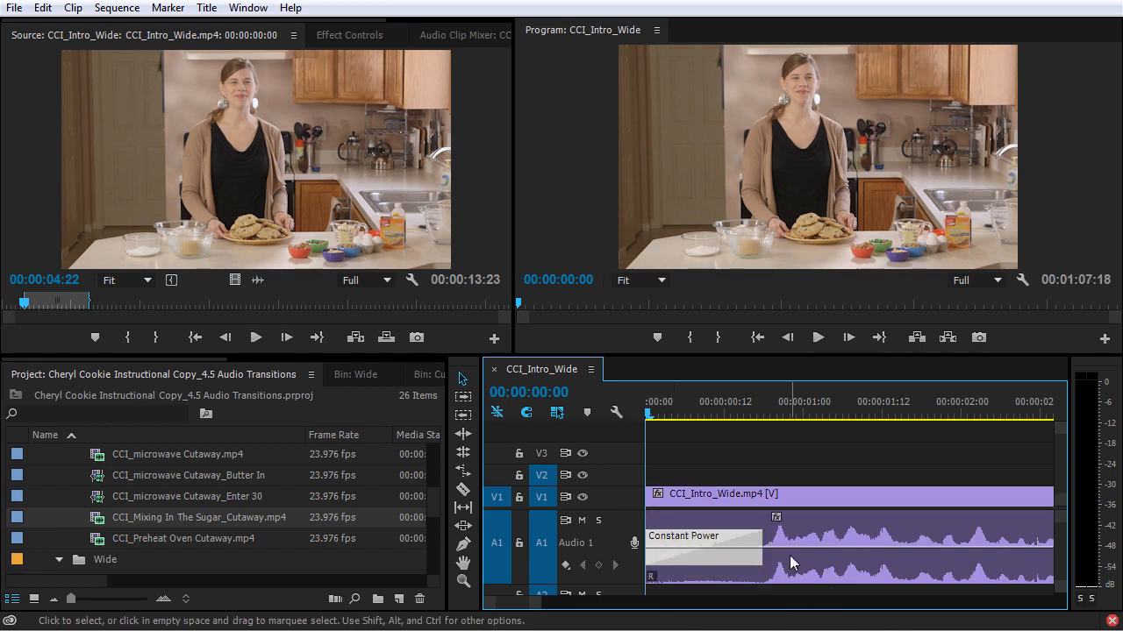
key("space")
key("space")
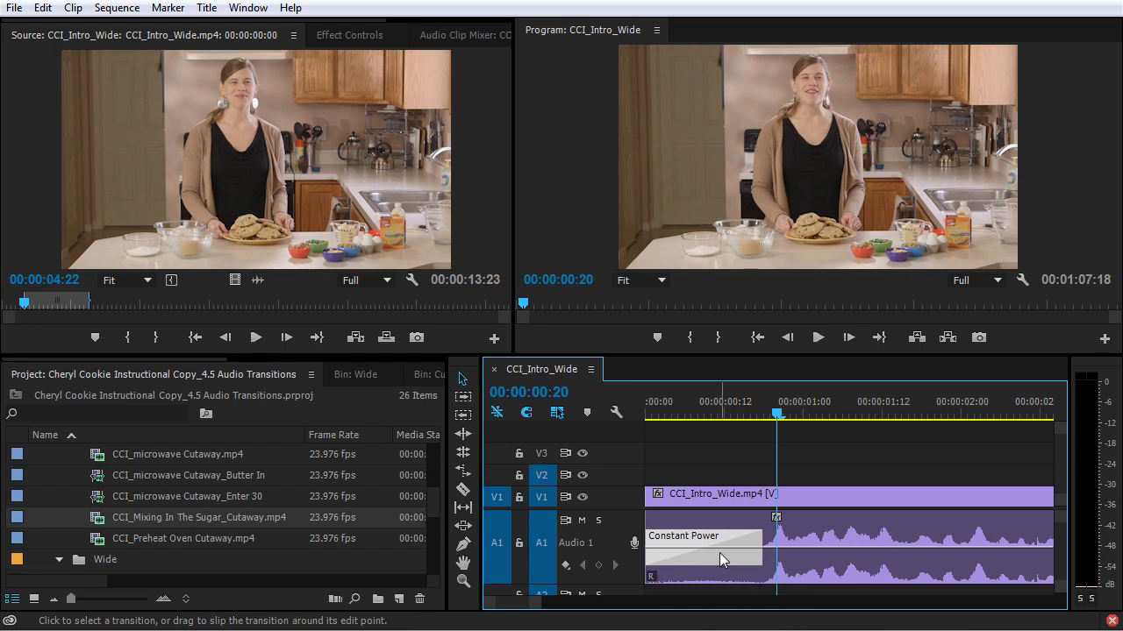
key("ctrl+z")
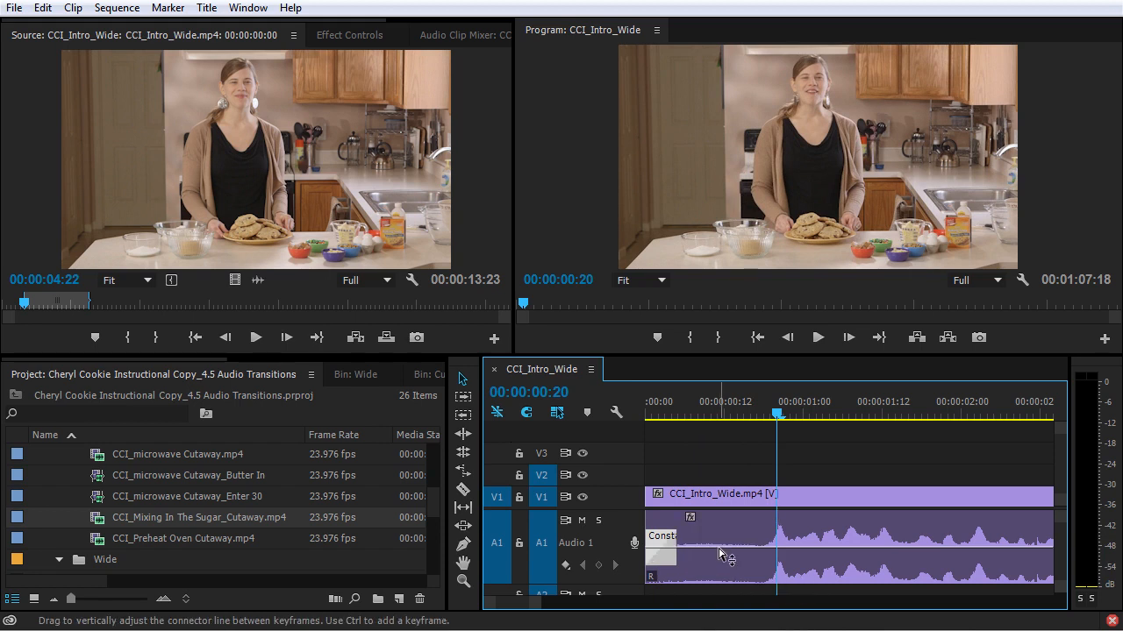
key("ctrl+z")
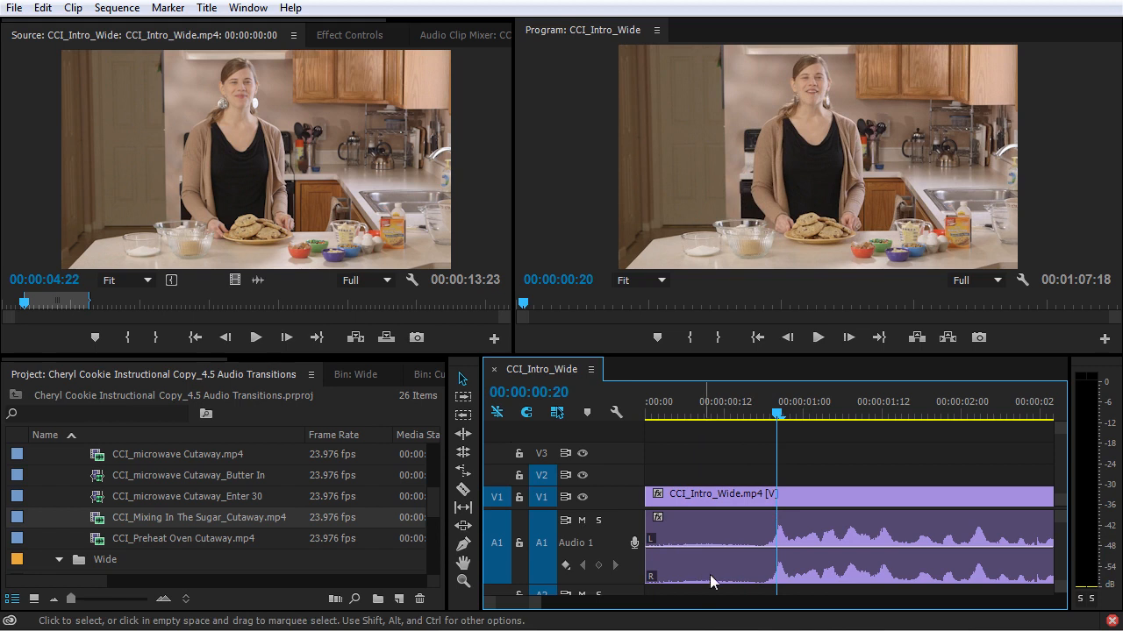
Build a short fade-in on the first A1 clip with two volume keyframes, one lowered at the clip's start and one shortly after it
left_click(760, 549, "ctrl")
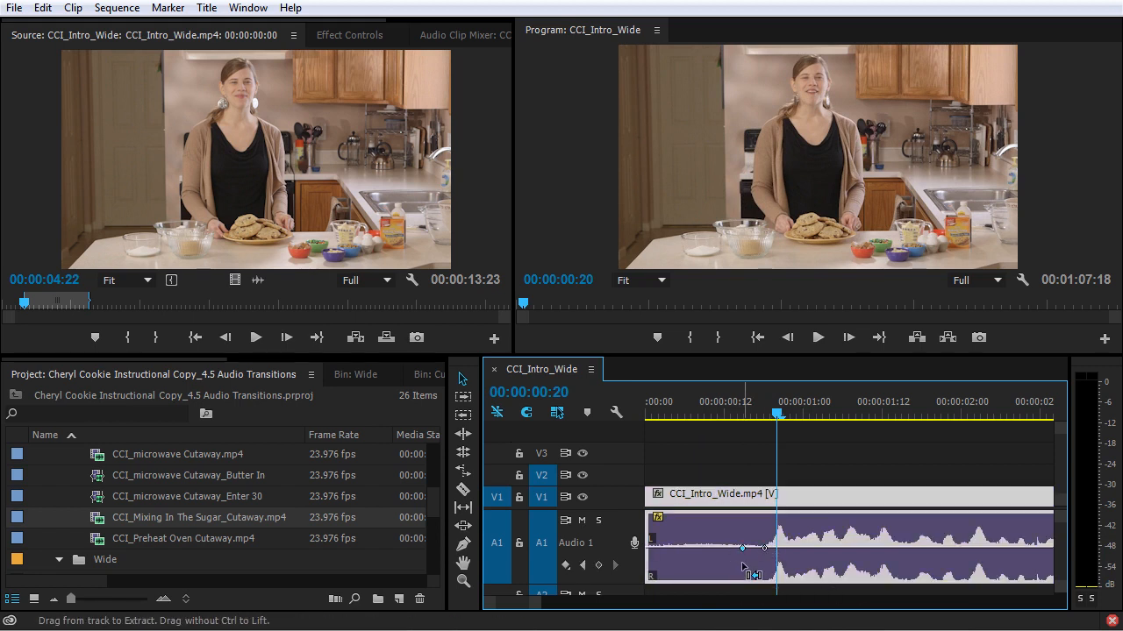
left_click(742, 548, "ctrl")
left_click_drag(743, 549, 649, 577)
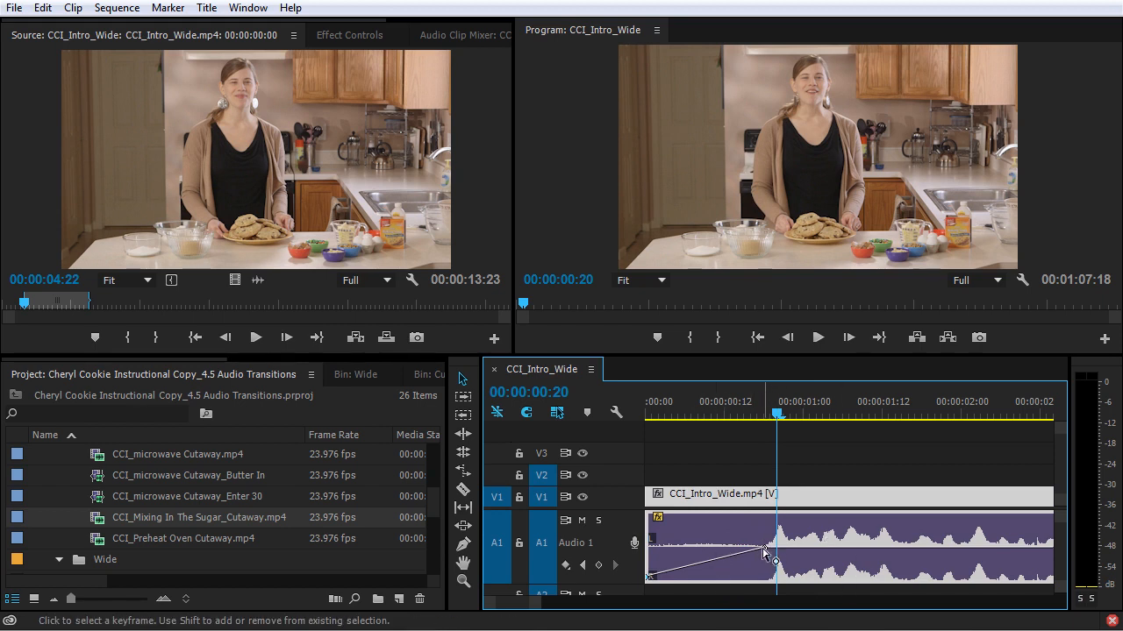
left_click_drag(765, 550, 681, 549)
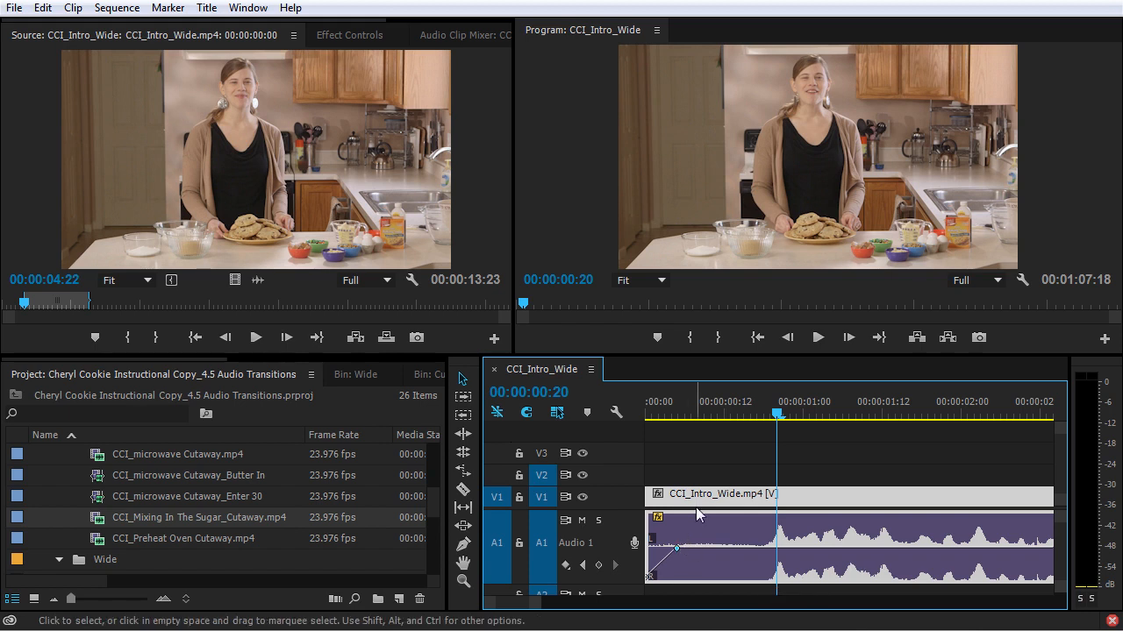
key("minus")
key("minus")
key("minus")
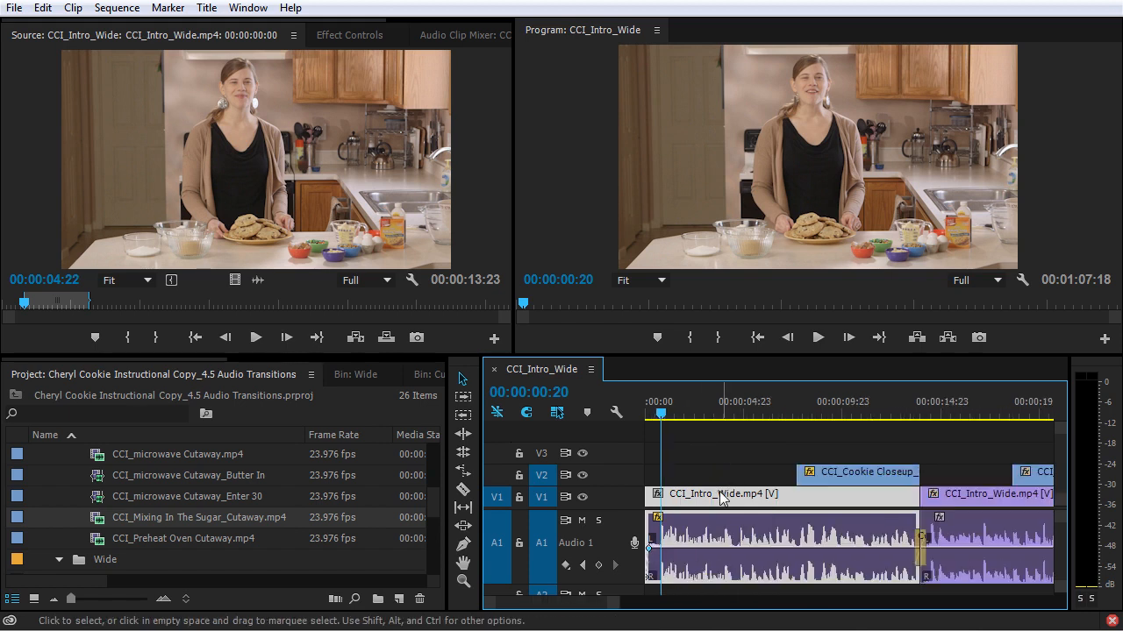
left_click_drag(682, 556, 652, 549)
Lengthen the Constant Power crossfade at the first A1 cut to 00:00:00:16, centered at the cut, and save the project
left_click(924, 538)
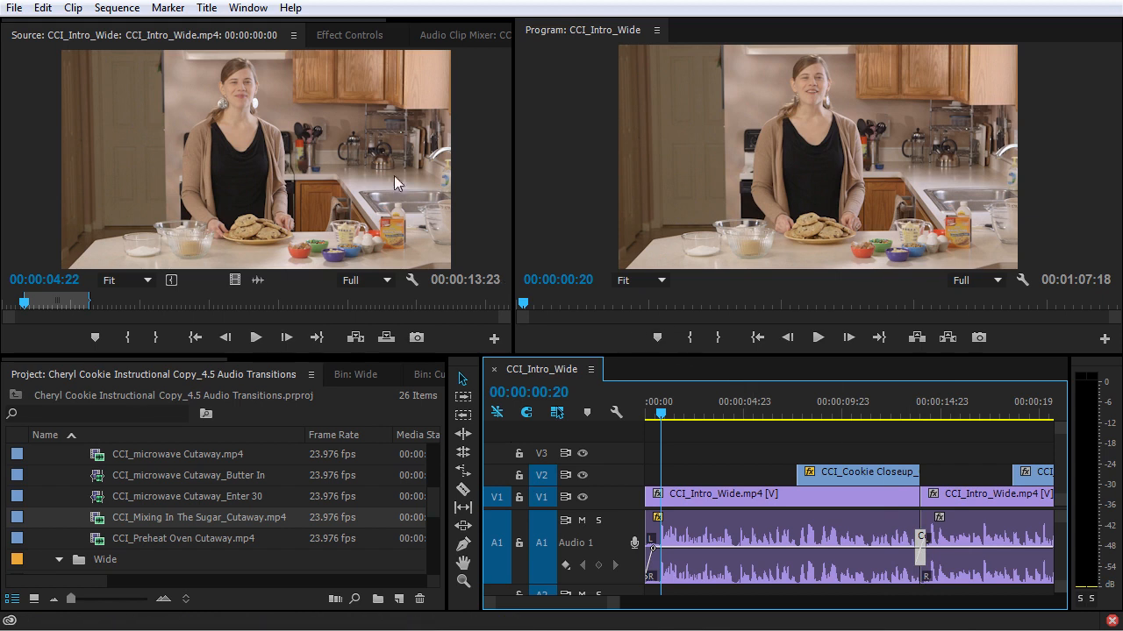
left_click(352, 36)
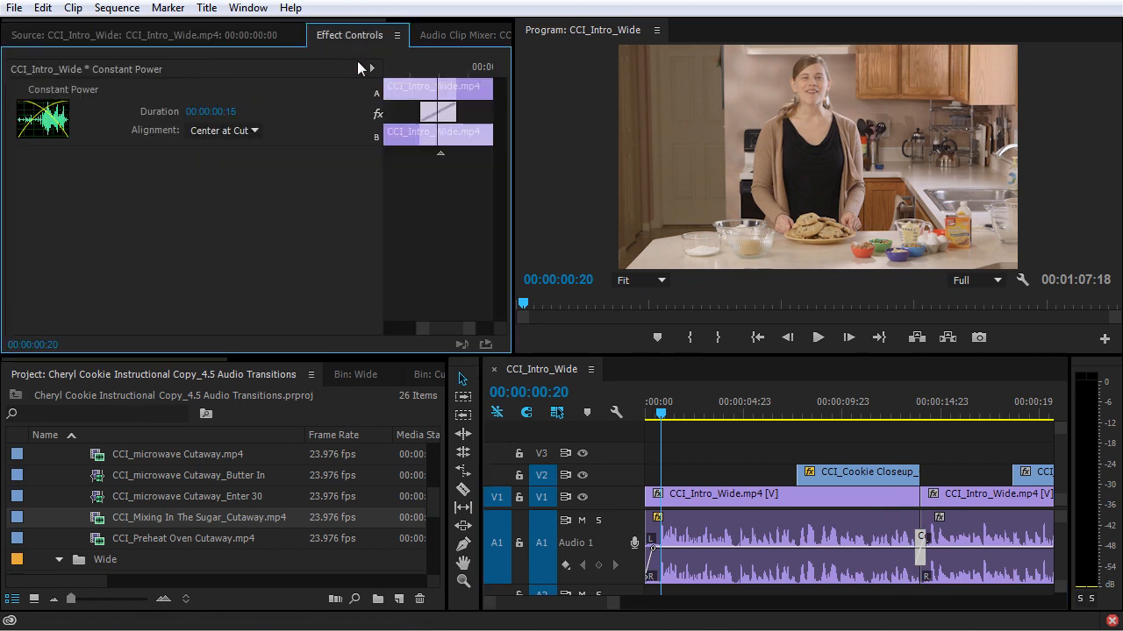
left_click(923, 545)
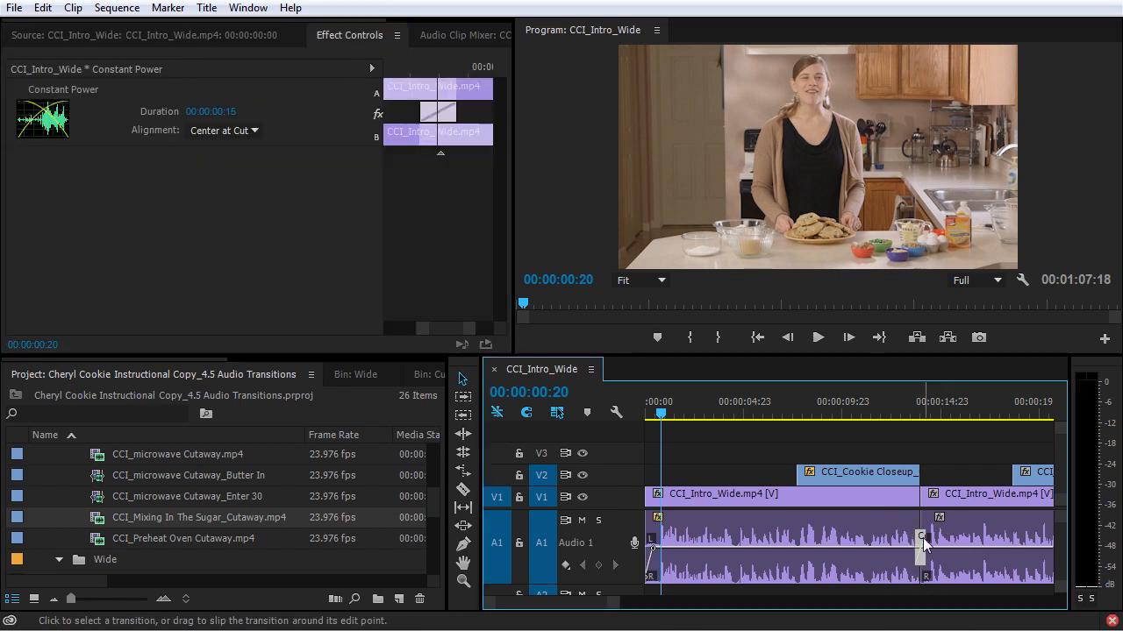
mouse_move(422, 112)
left_mouse_down()
mouse_move(406, 114)
mouse_move(422, 121)
left_mouse_up()
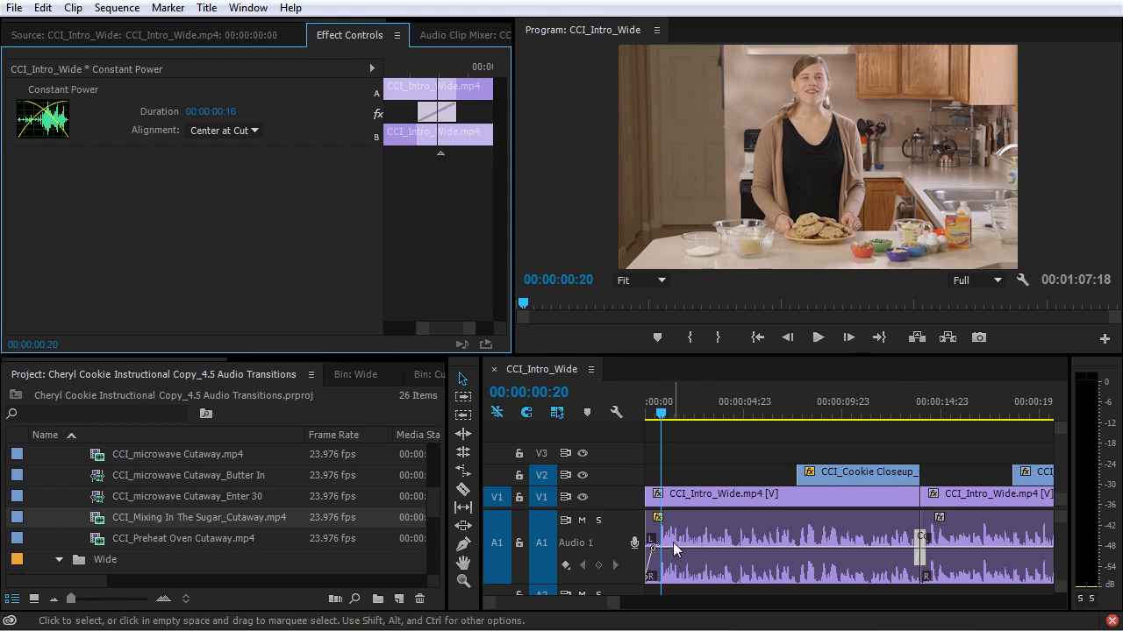
key("ctrl+s")
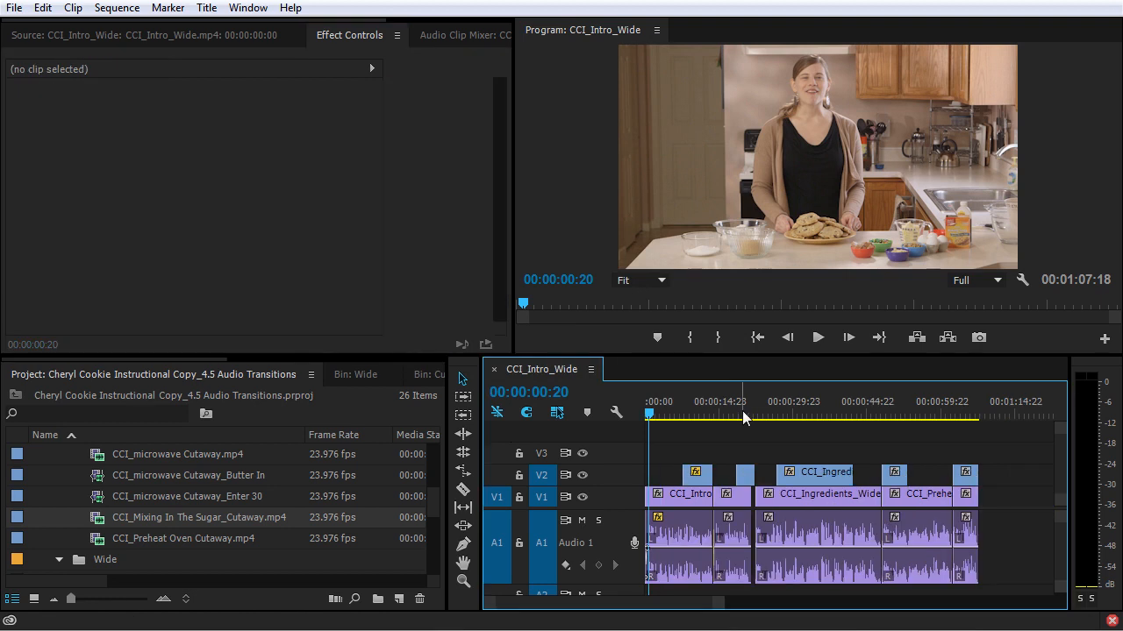
Play the sequence from 00:00:19:05 across the gap between the intro and ingredients clips
left_click(740, 413)
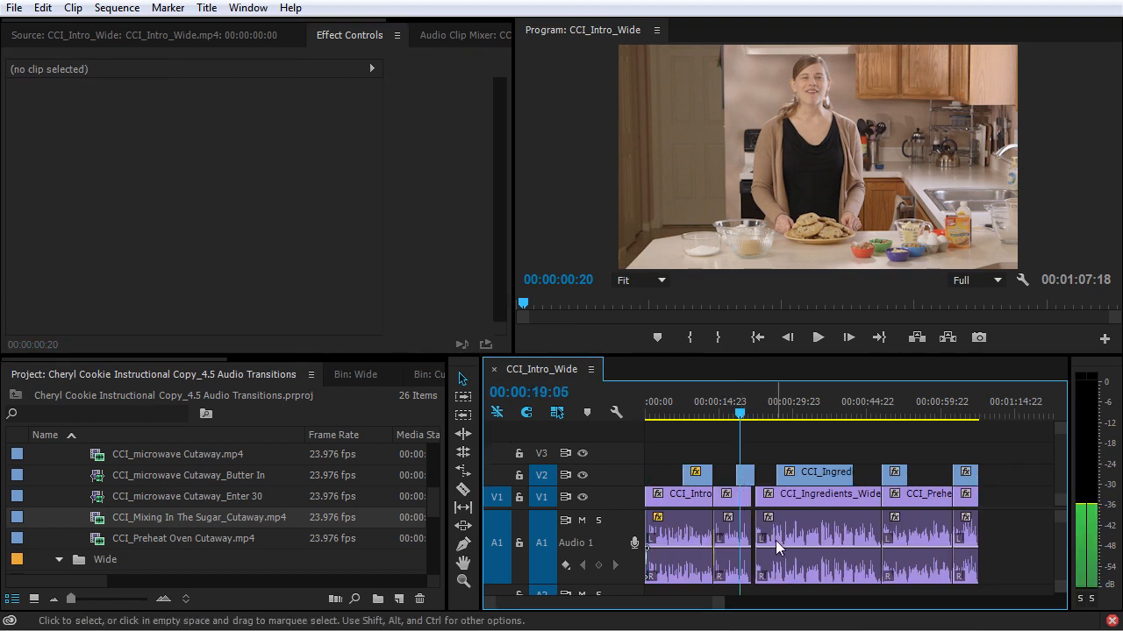
key("equal")
key("equal")
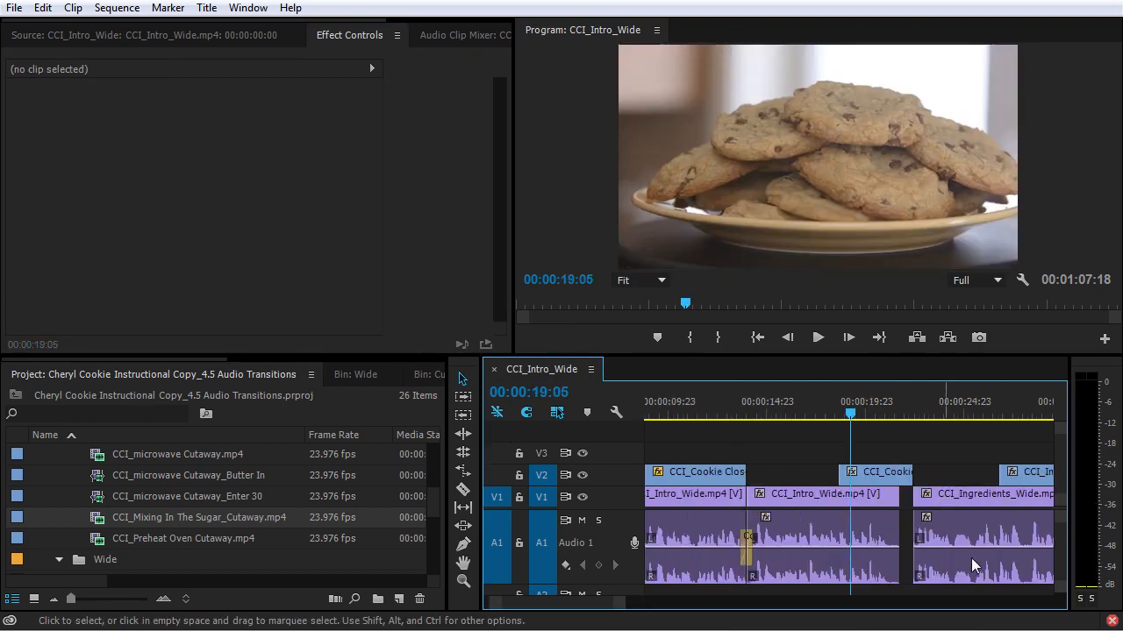
key("equal")
key("space")
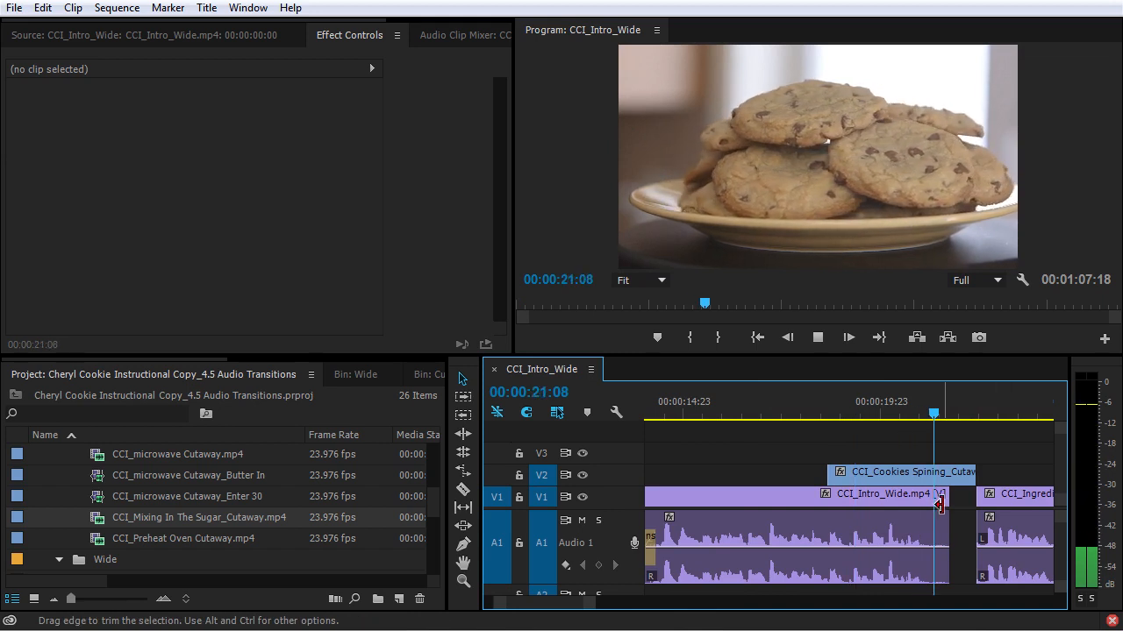
key("space")
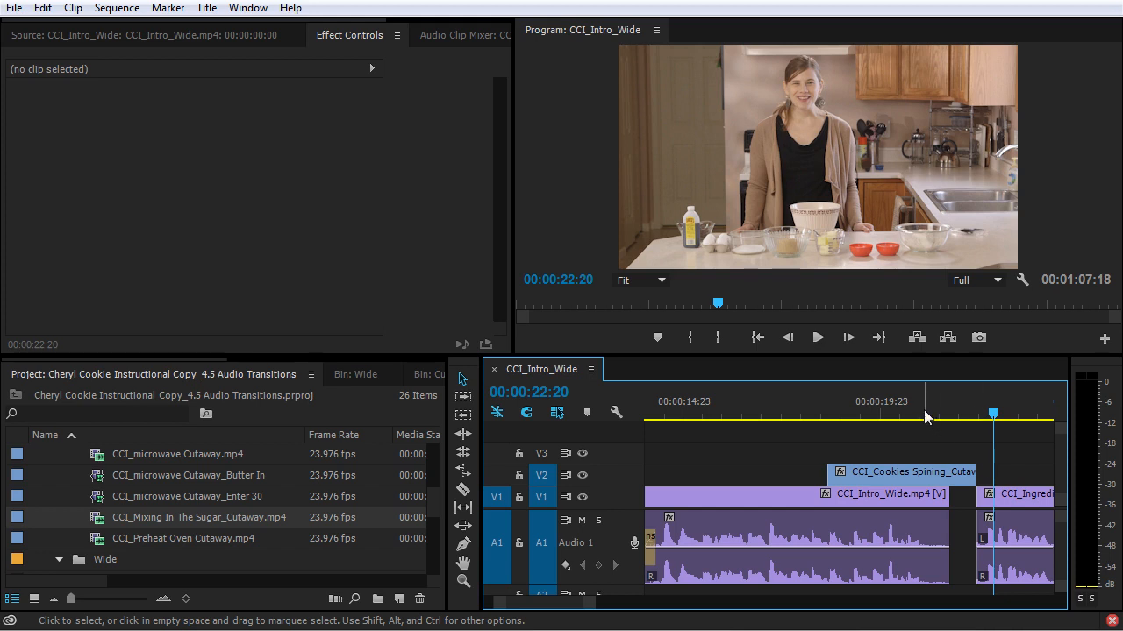
Extend the end of the CCI_Intro_Wide clip to meet the CCI_Ingredients_Wide clip, closing the gap, and play across the cut
left_click(898, 412)
left_click_drag(940, 498, 976, 498)
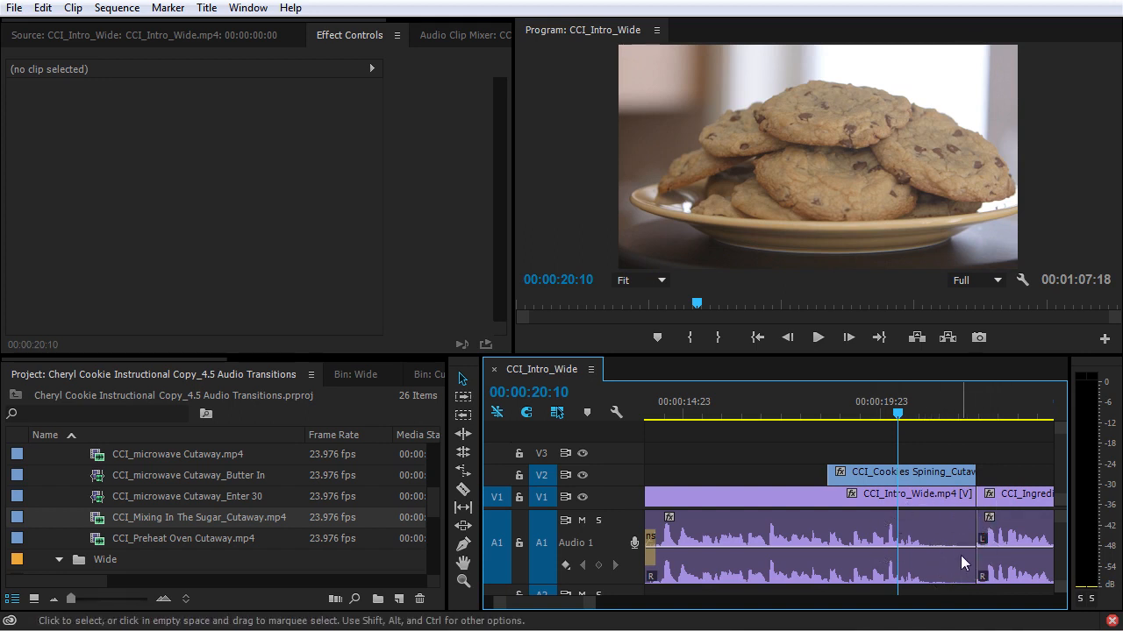
key("space")
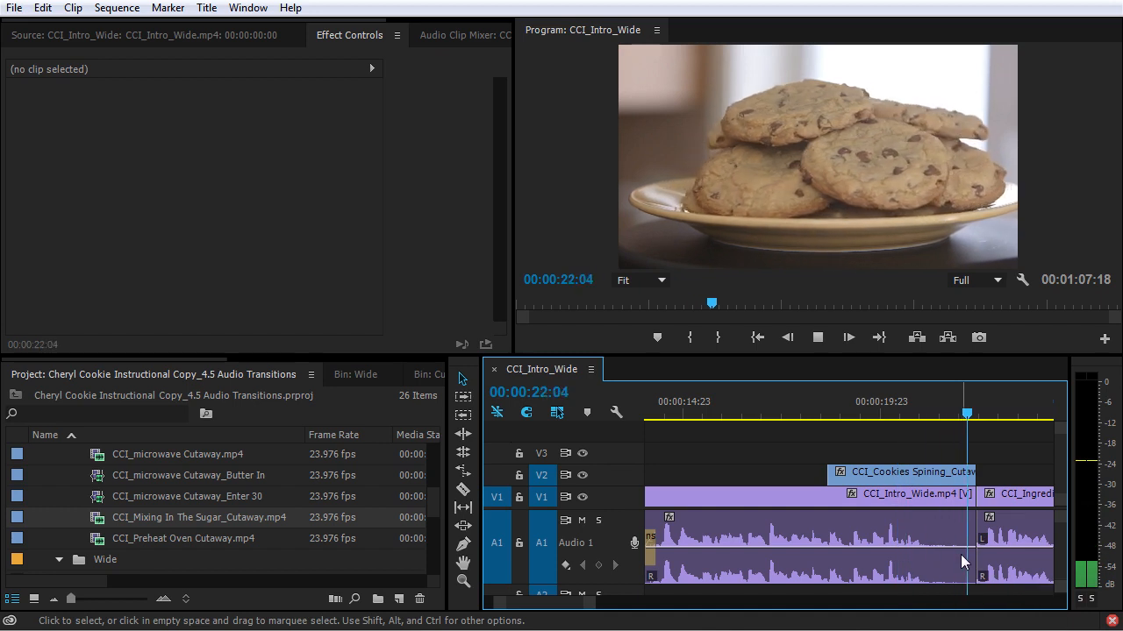
key("space")
Add the default Constant Power transition on A1 at the cut between the intro and ingredients clips at 00:00:22:10 and play across it
key("equal")
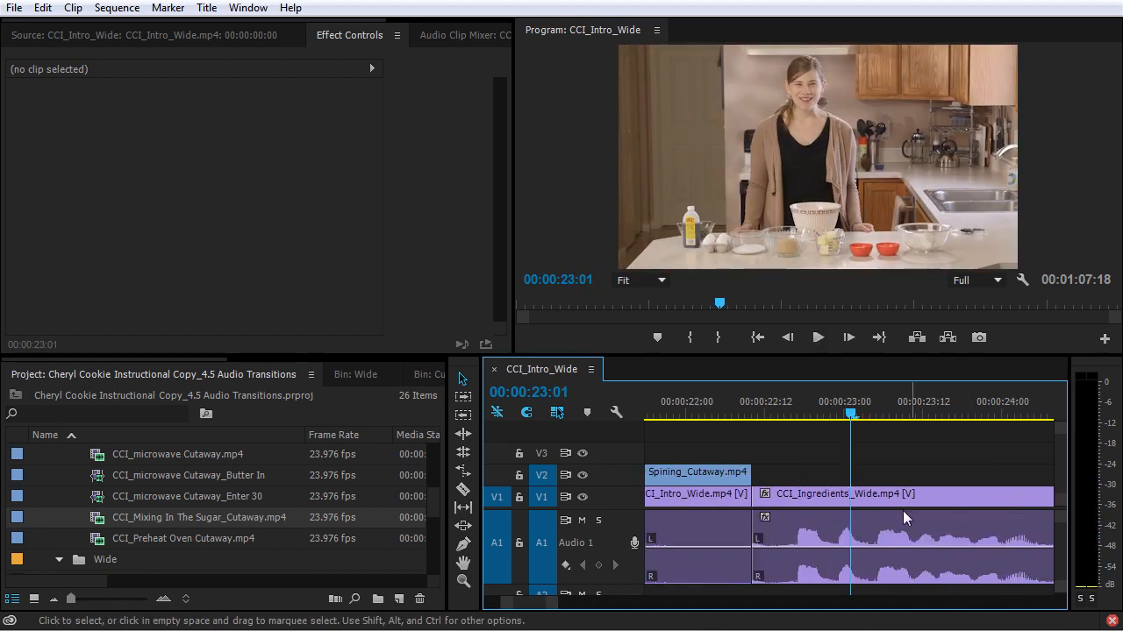
left_click(792, 405)
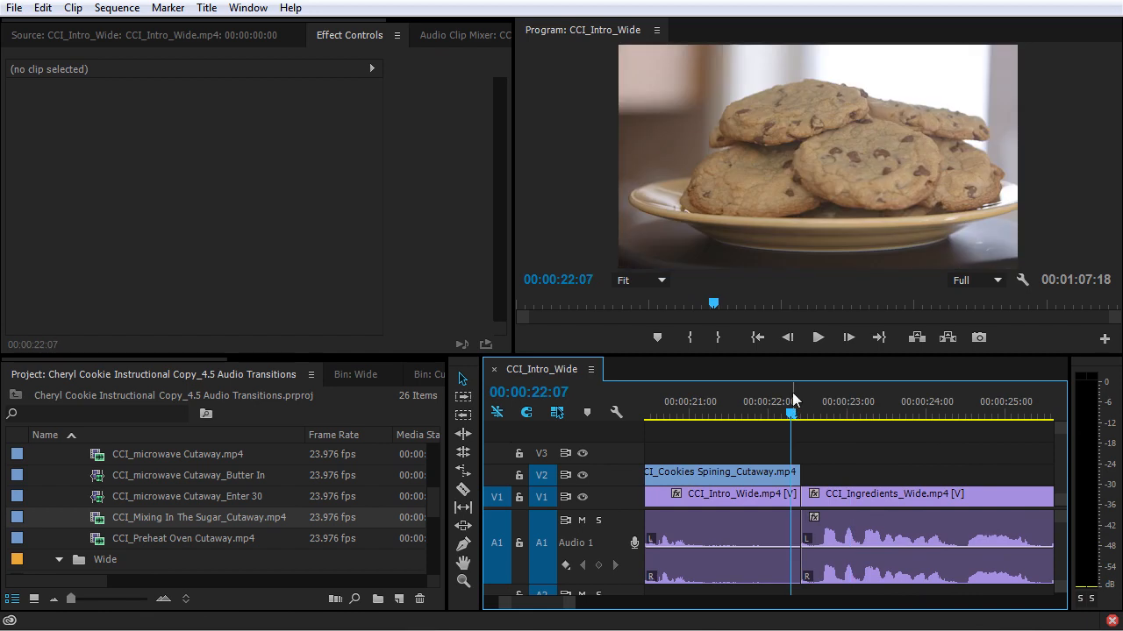
key("Down")
key("ctrl+shift+d")
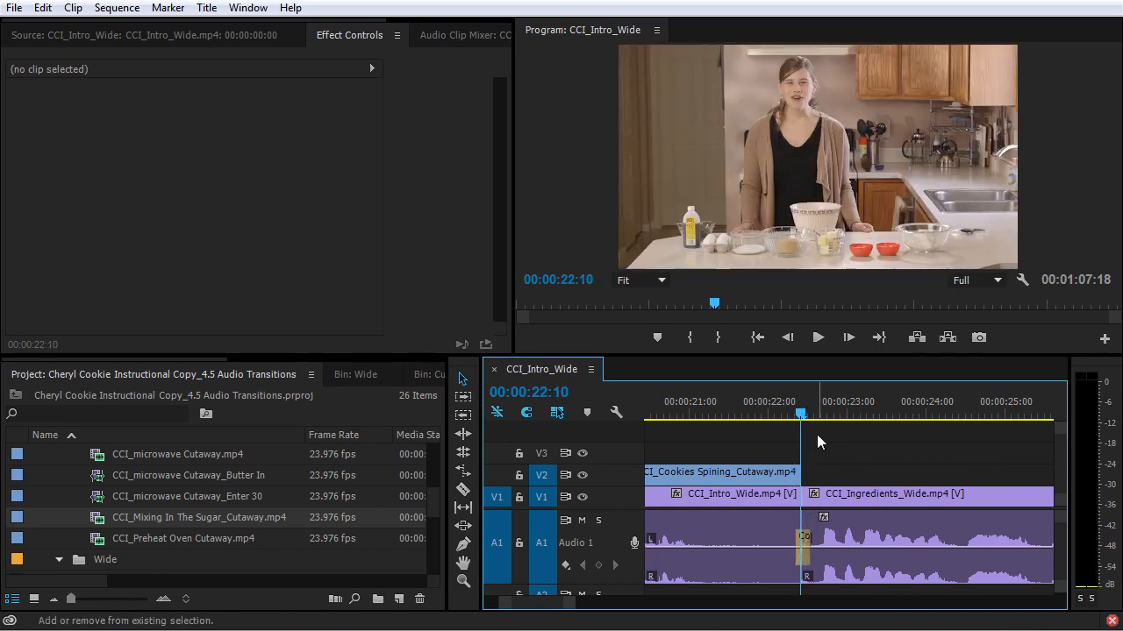
left_click(709, 405)
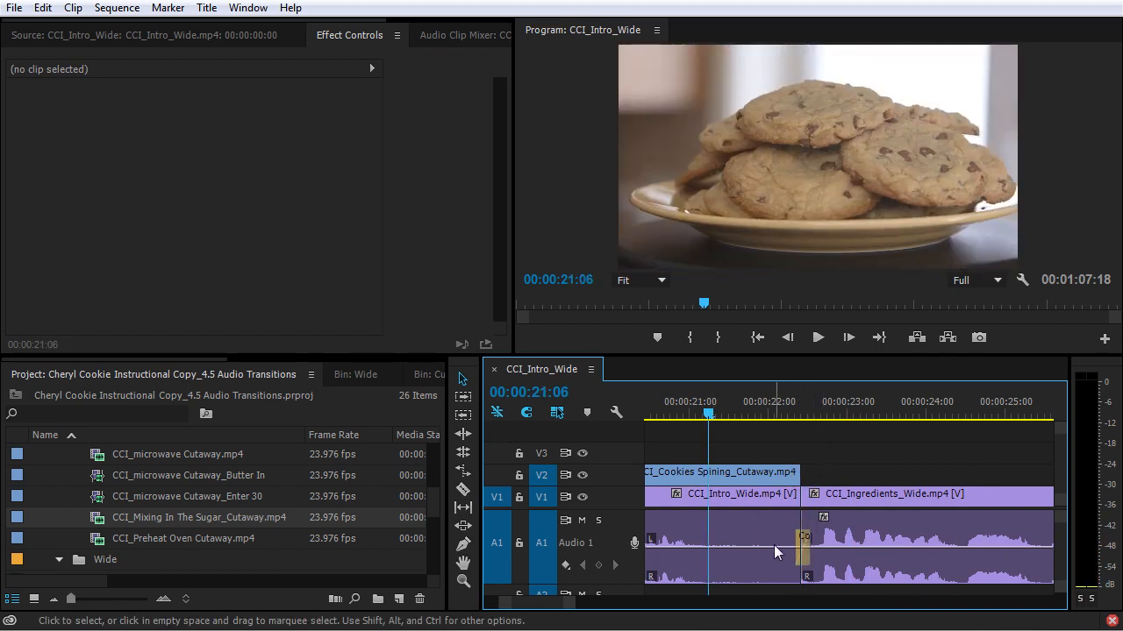
key("space")
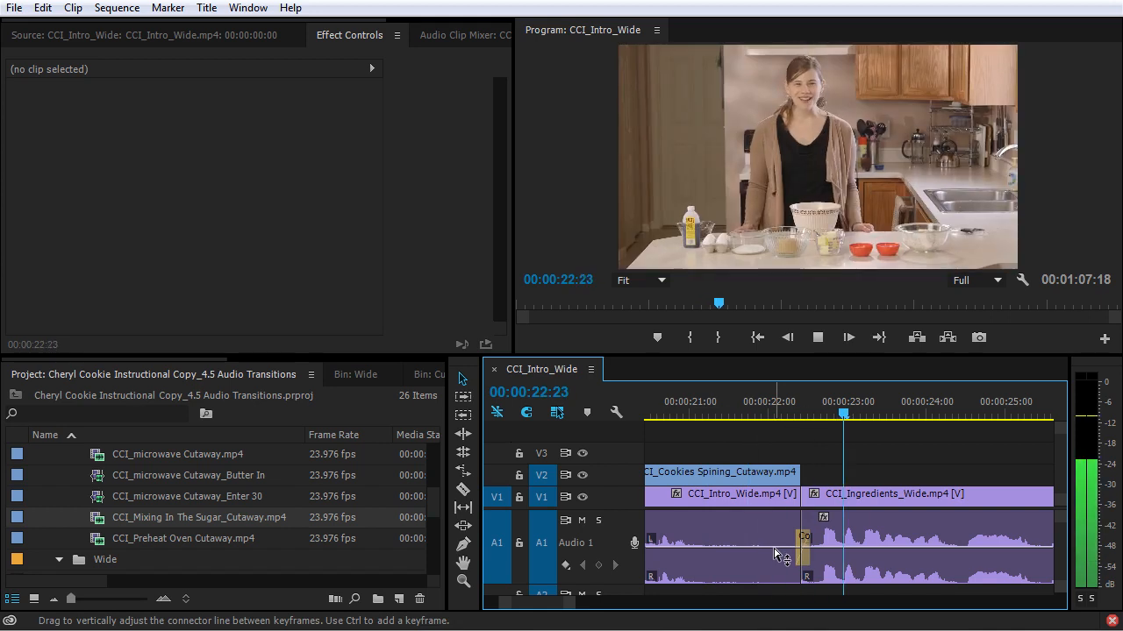
key("space")
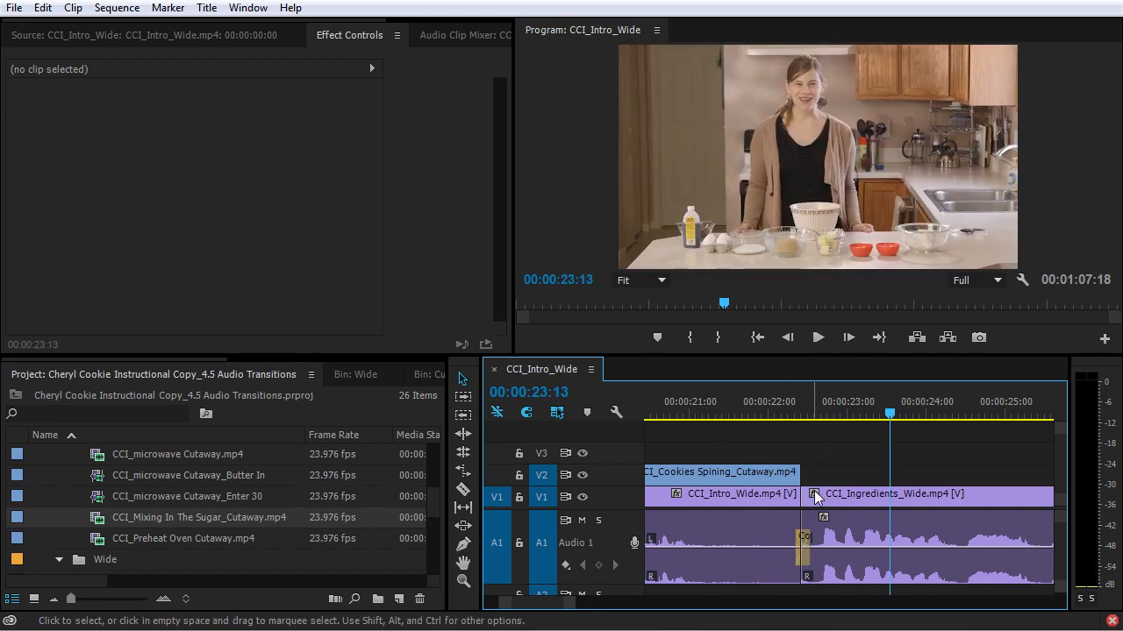
Lengthen this Constant Power transition to 00:00:00:10 by extending its start further into the intro clip, and play across the cut
left_click(802, 551)
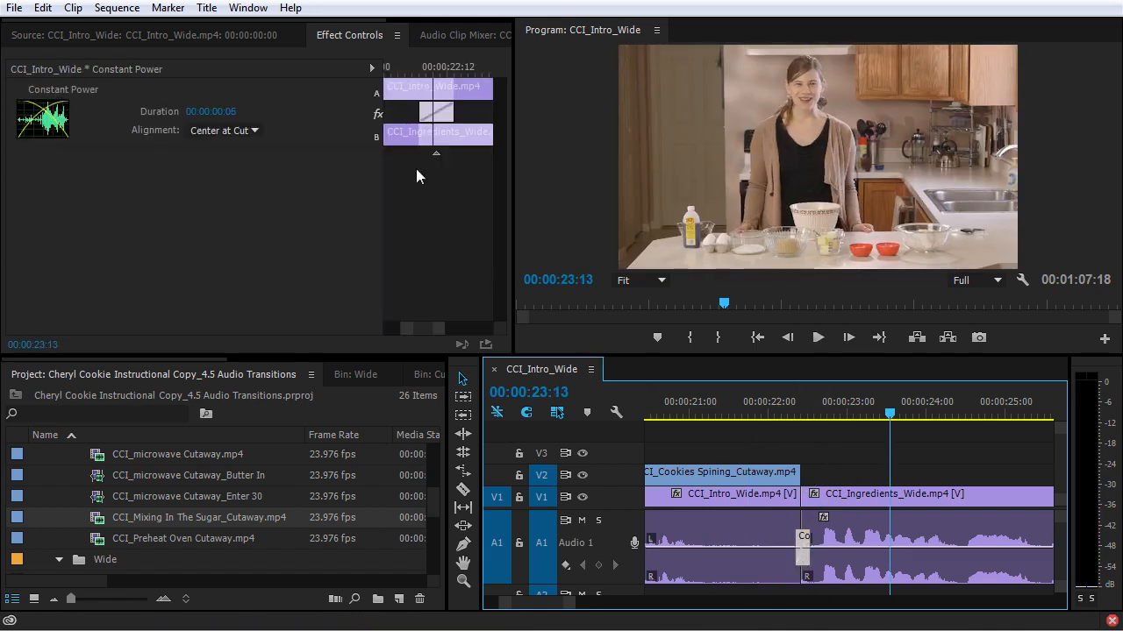
left_click(418, 121)
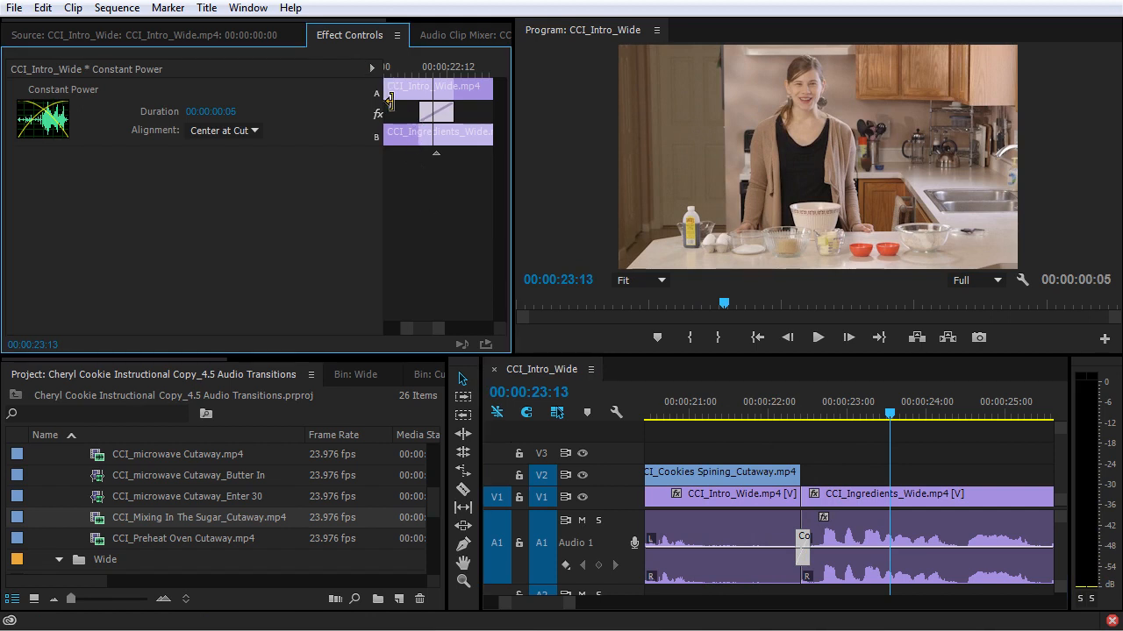
left_click_drag(419, 112, 386, 112)
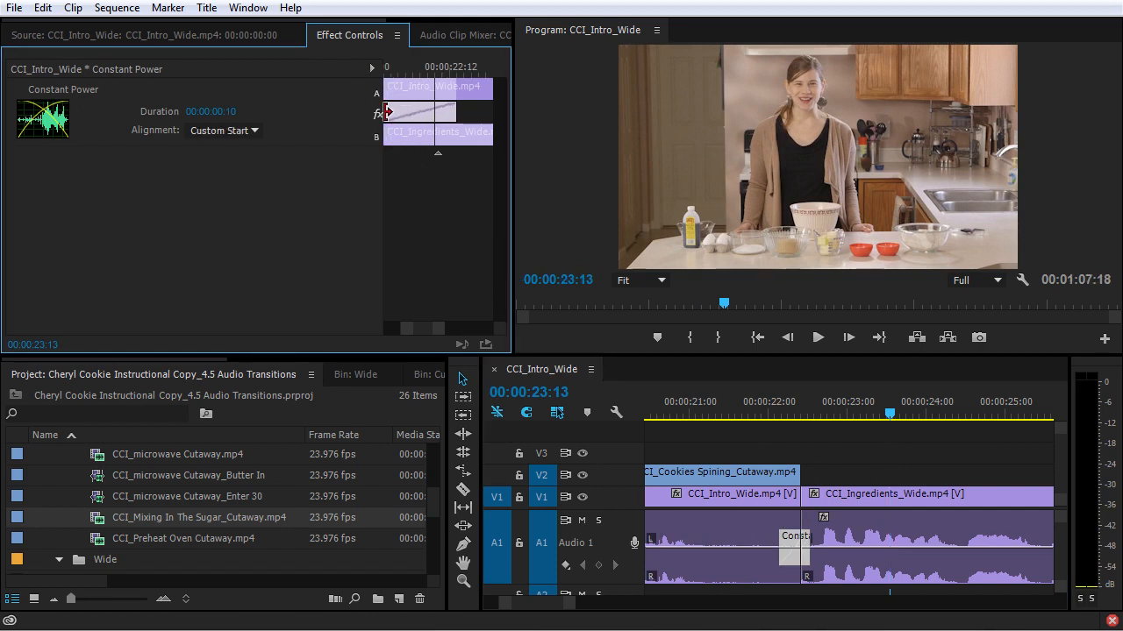
left_click(707, 410)
key("space")
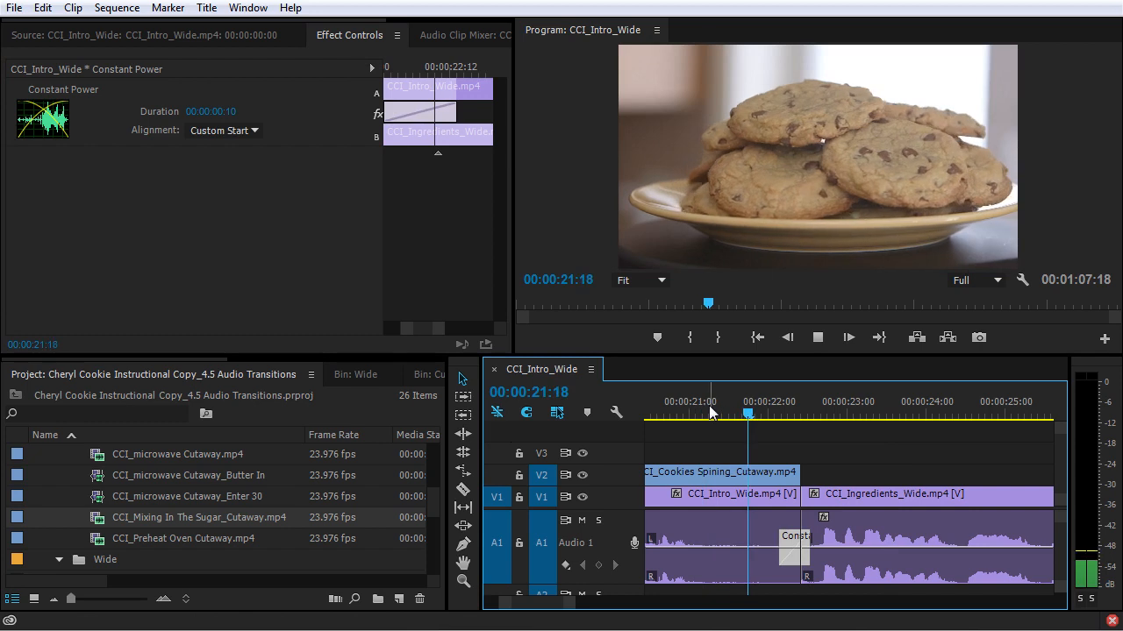
key("space")
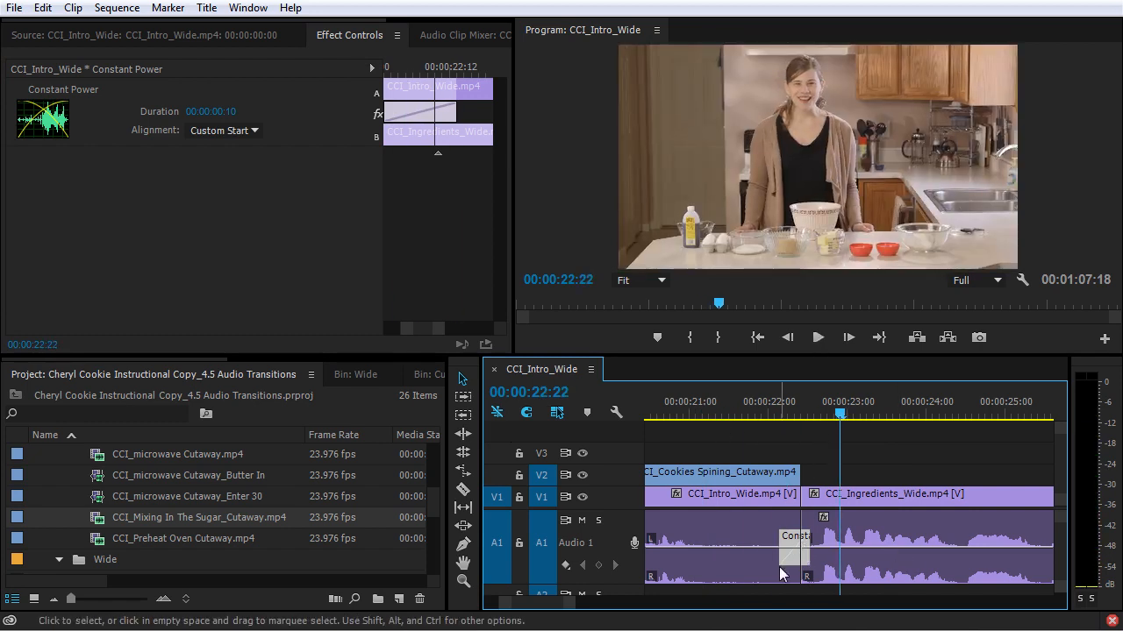
Build a fade-out at the end of the CCI_Intro_Wide audio with two volume keyframes, the last one lowered at the cut, and play it
left_click(698, 549, "ctrl")
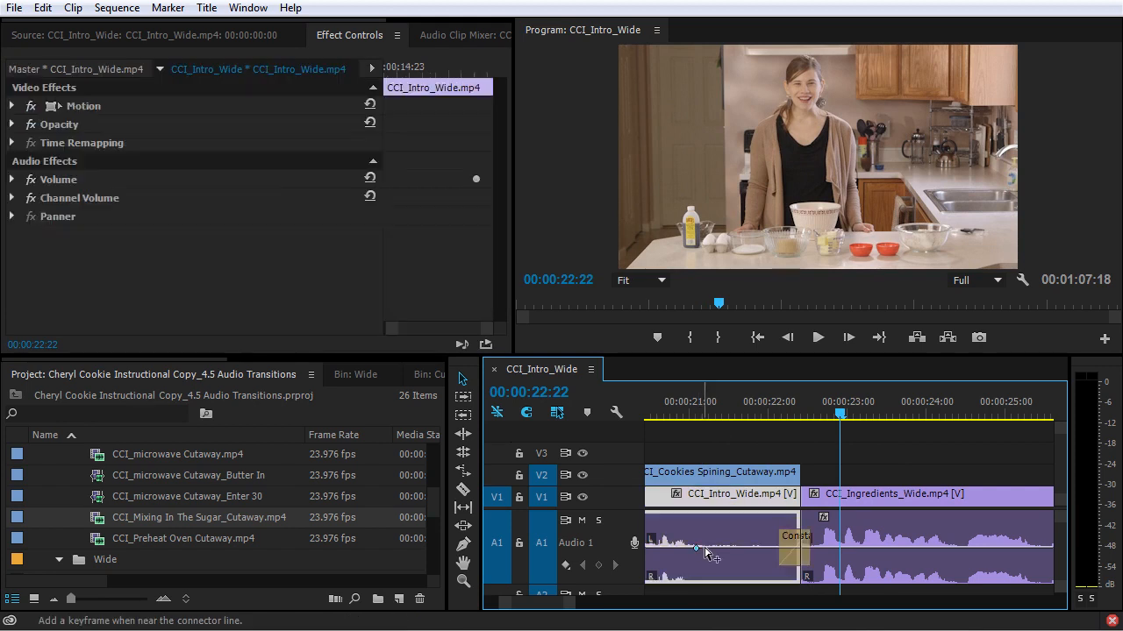
left_click_drag(716, 548, 799, 570)
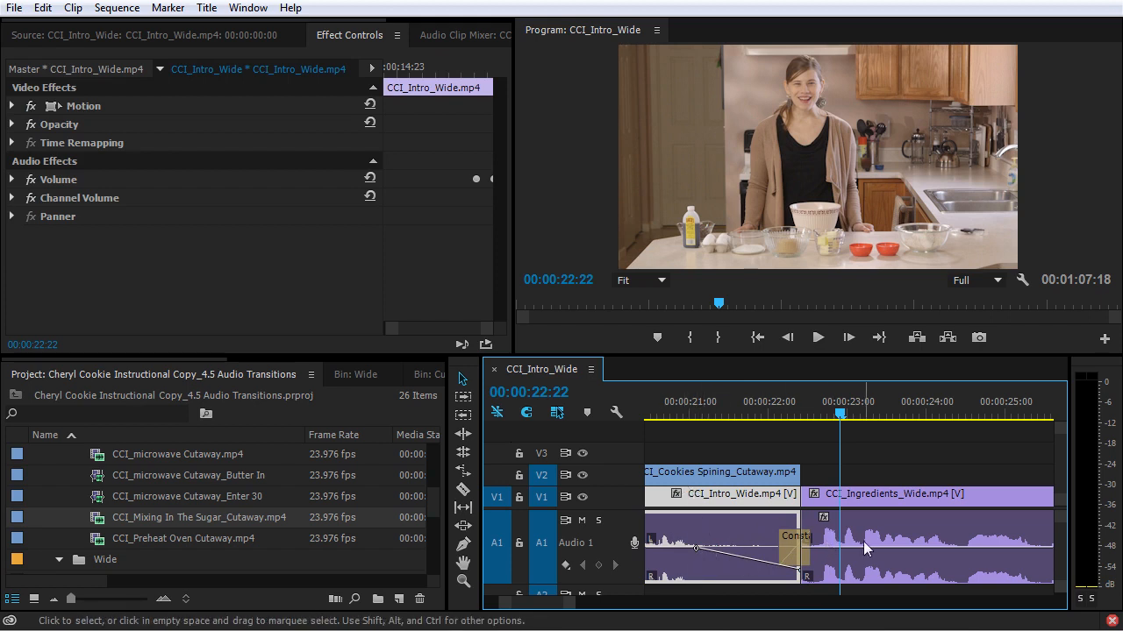
left_click(695, 413)
key("space")
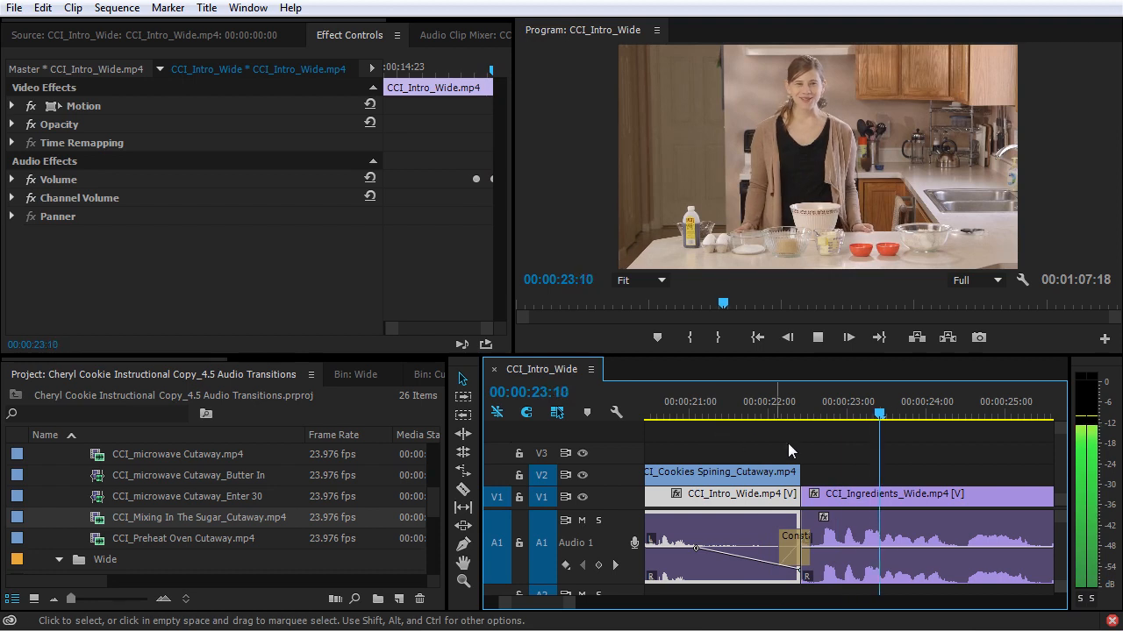
key("space")
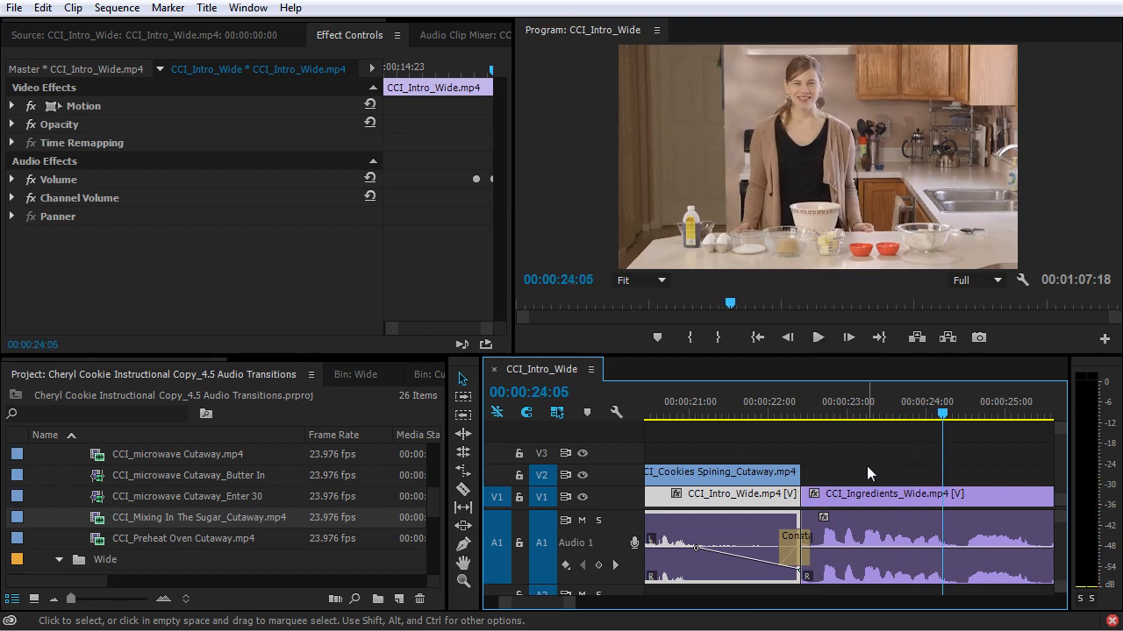
Untarget track V2, go to the cut between the ingredients and preheat oven clips at 00:00:48:03, and play across it
key("Down")
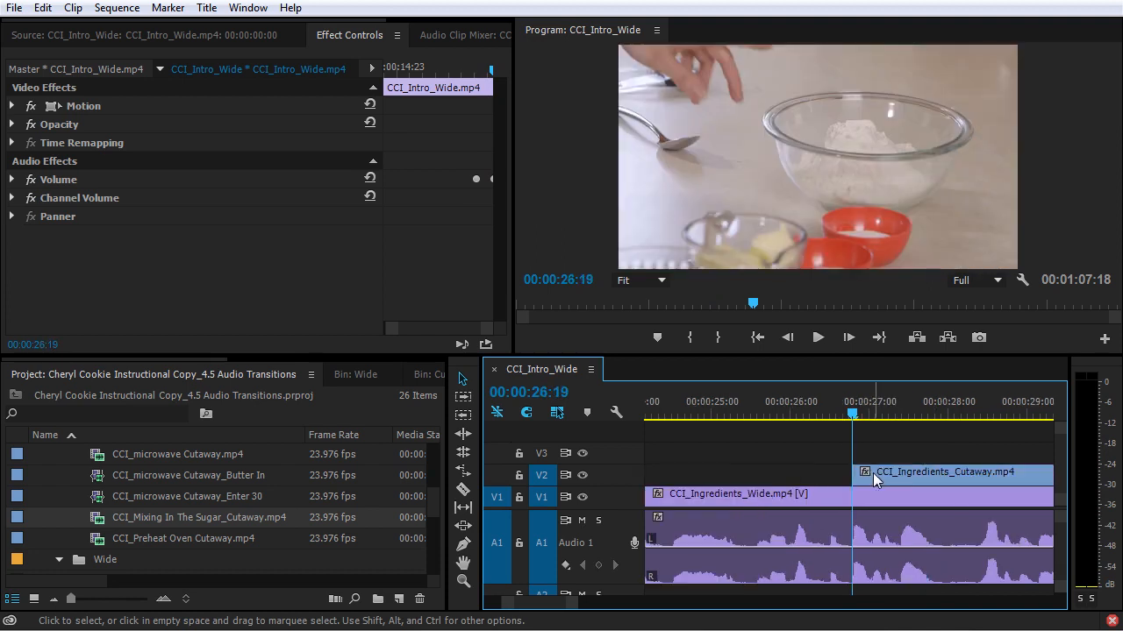
key("Down")
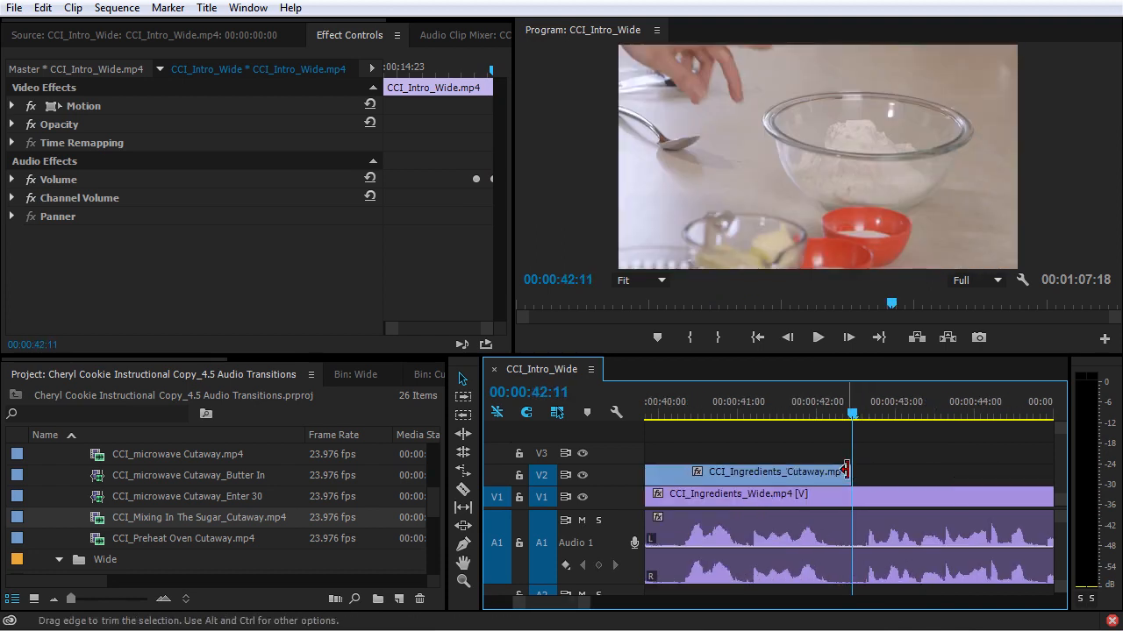
left_click(699, 544)
left_click(842, 499)
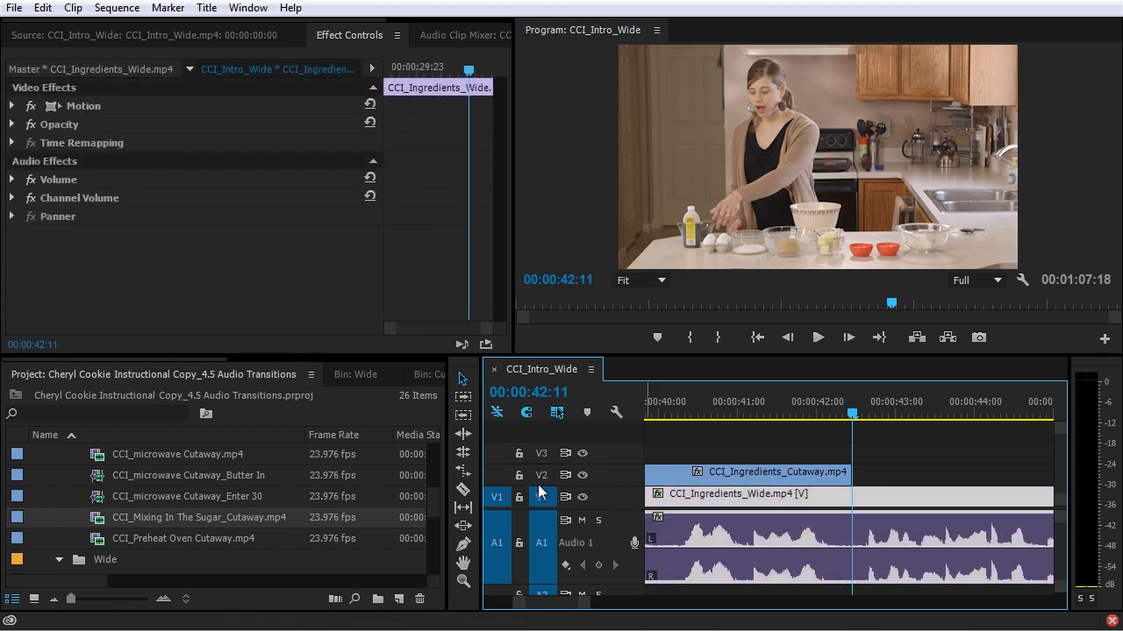
key("Down")
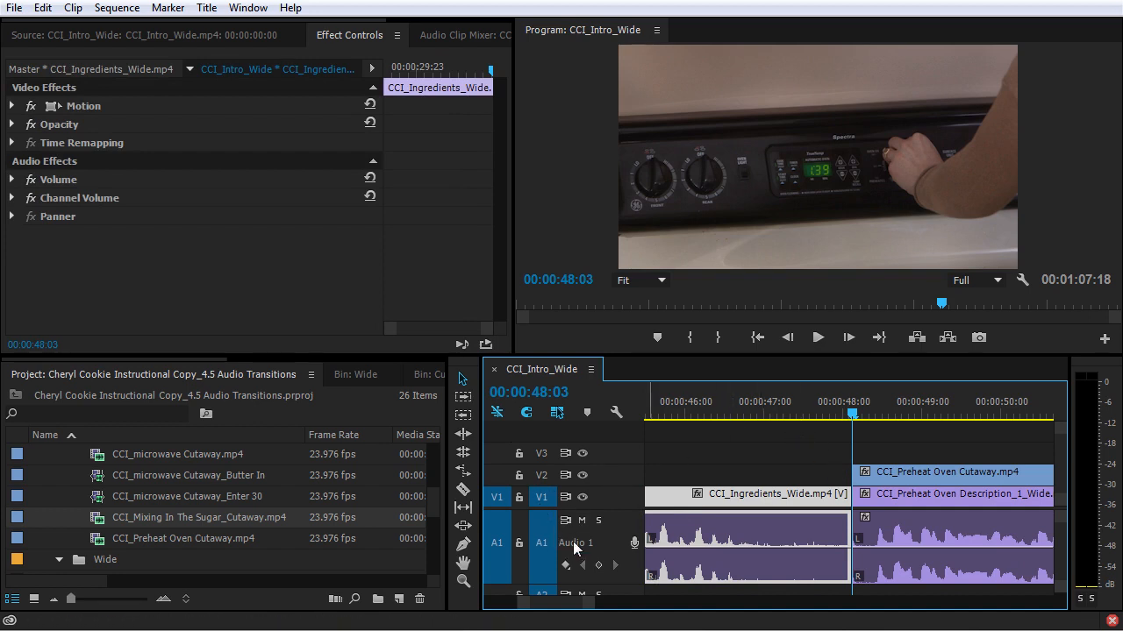
left_click(796, 409)
key("space")
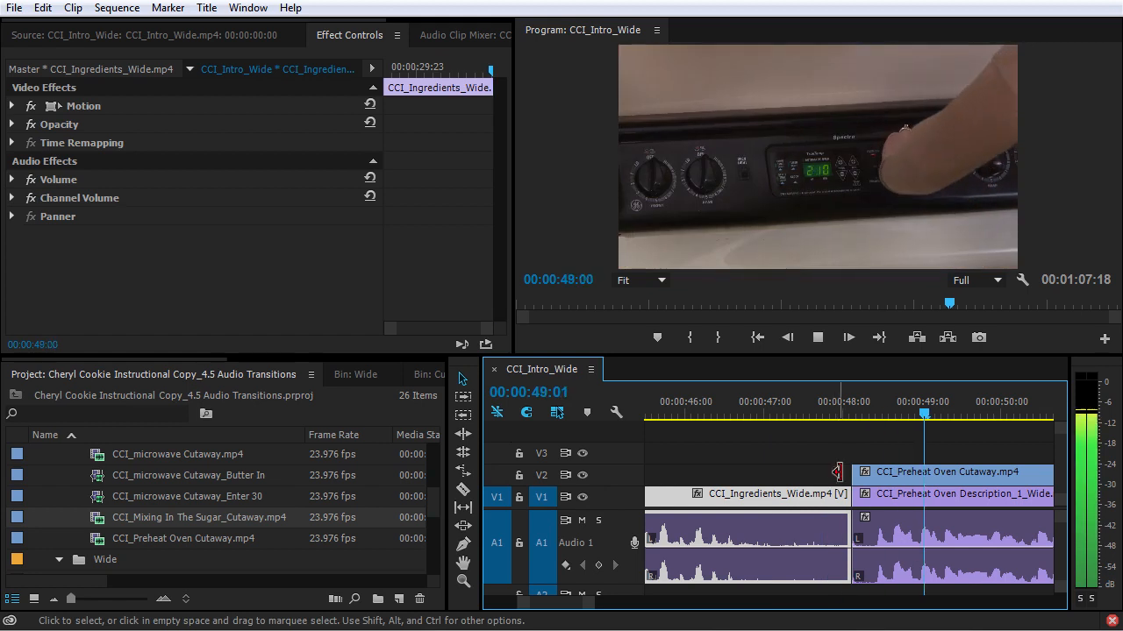
key("space")
Try a Constant Power transition at the A1 cut between the ingredients and preheat oven clips, play across it, and delete it
left_click(843, 413)
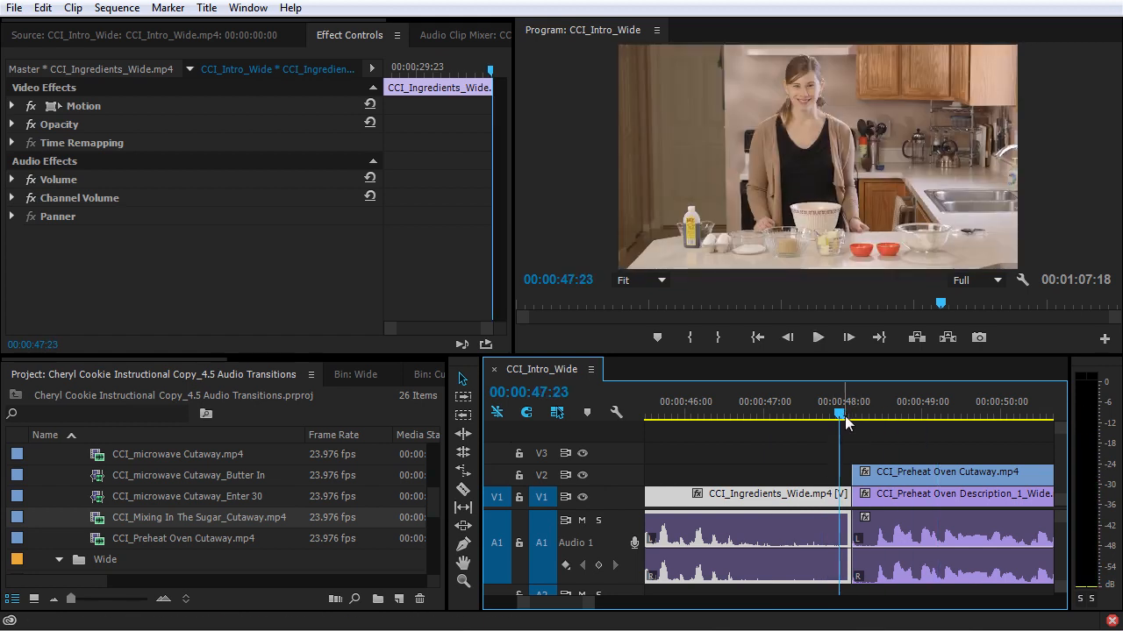
left_click_drag(844, 414, 849, 414)
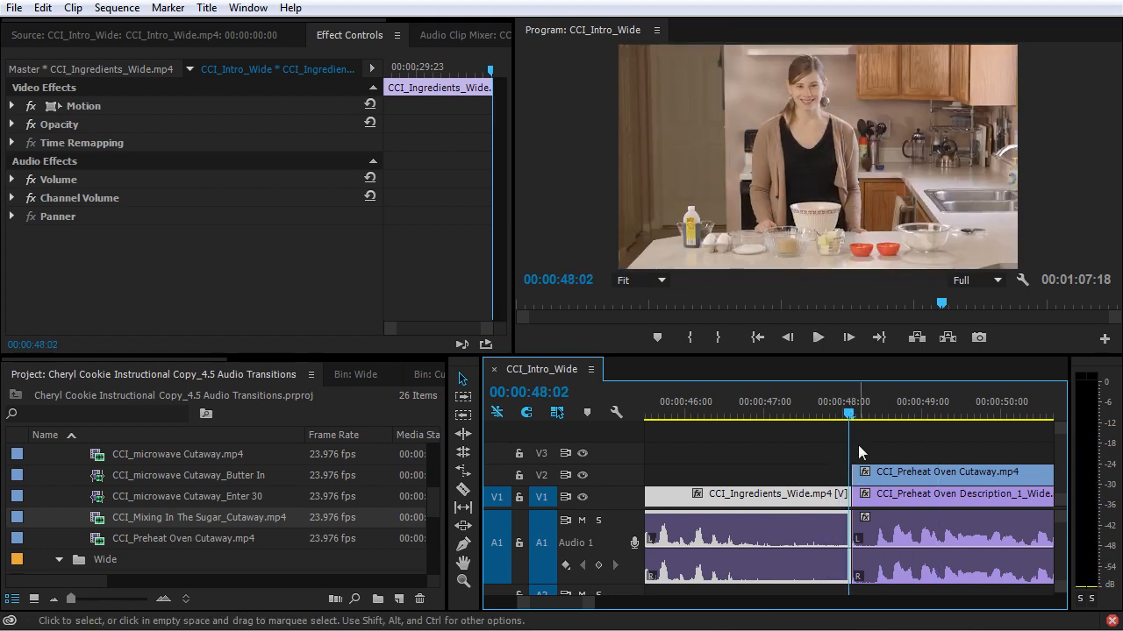
left_click(859, 446)
key("ctrl+shift+d")
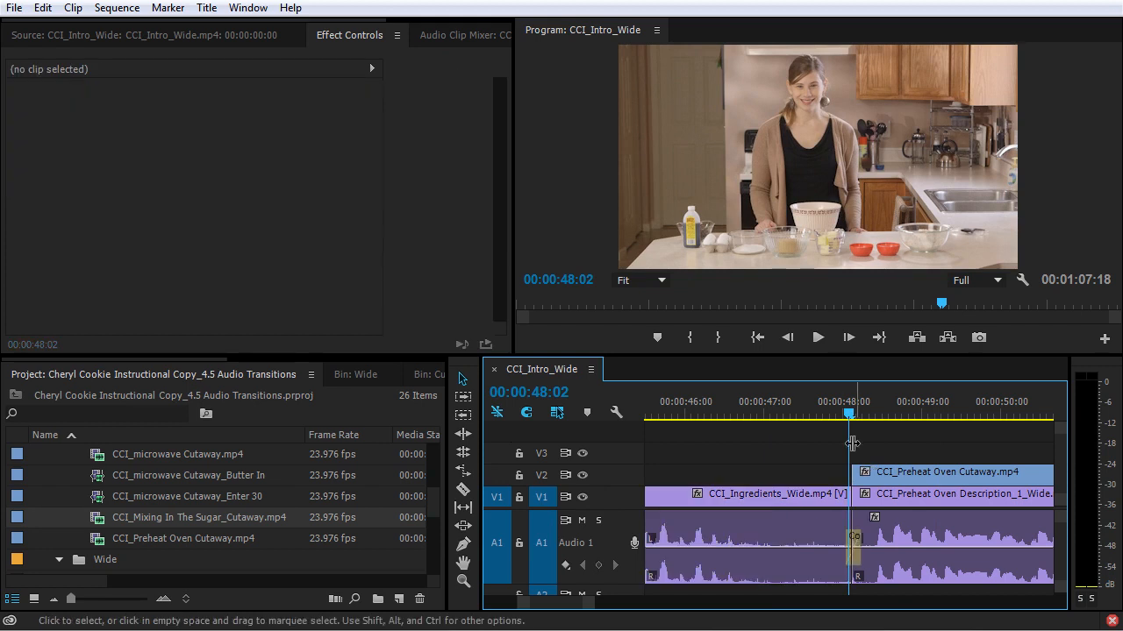
key("shift+k")
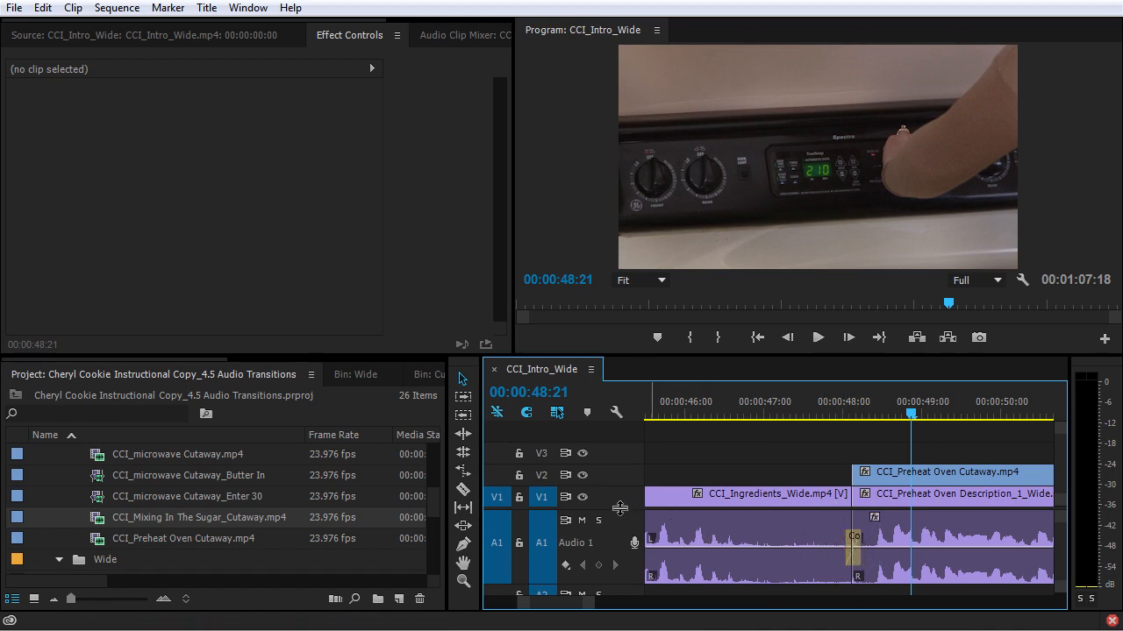
scroll(621, 488, "down", 1)
left_click(855, 507)
key("Delete")
Build a fade-in on the preheat oven A1 clip with two volume keyframes, one lowered at the clip's start and one just before the first word
left_click_drag(847, 414, 855, 414)
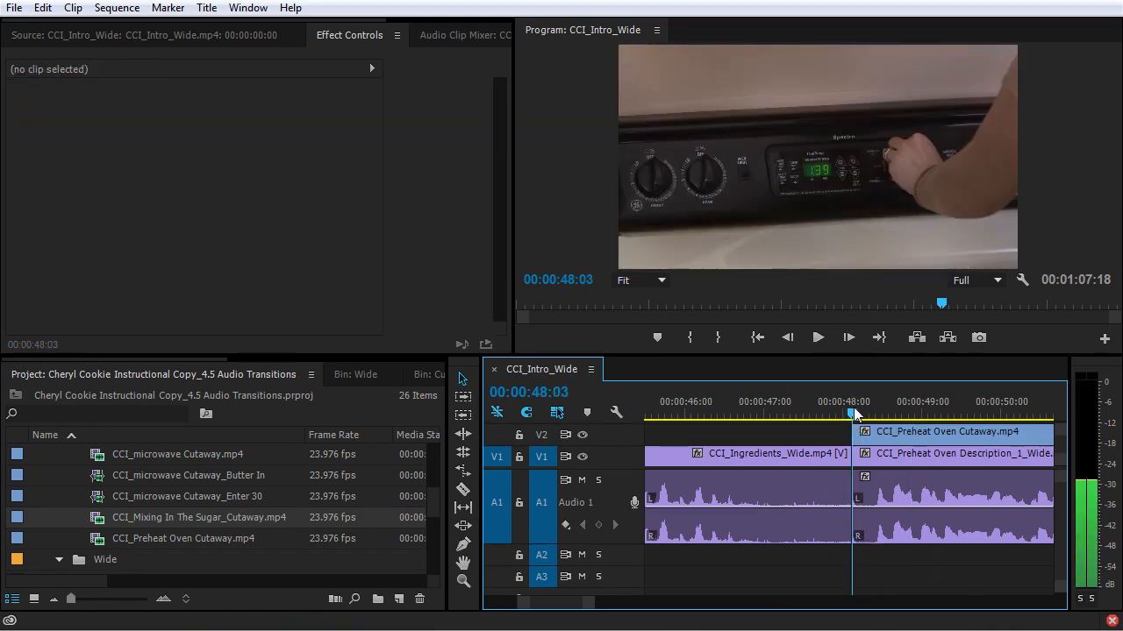
key("equal")
key("equal")
key("equal")
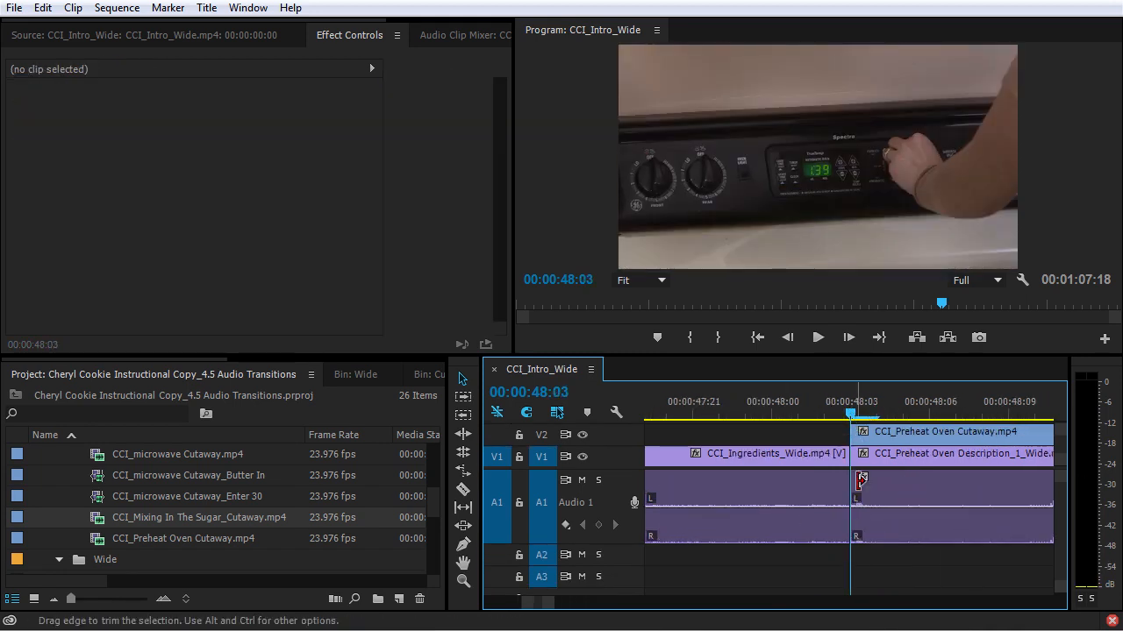
scroll(612, 515, "up", 1)
scroll(612, 515, "up", 2)
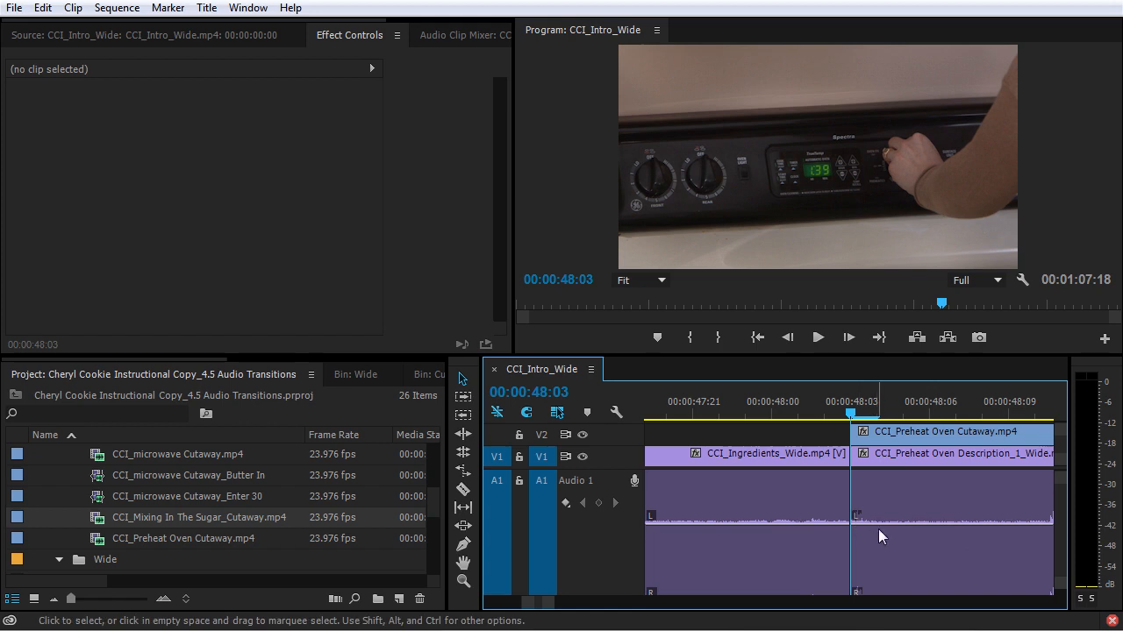
scroll(882, 517, "up", 2)
scroll(883, 518, "down", 1)
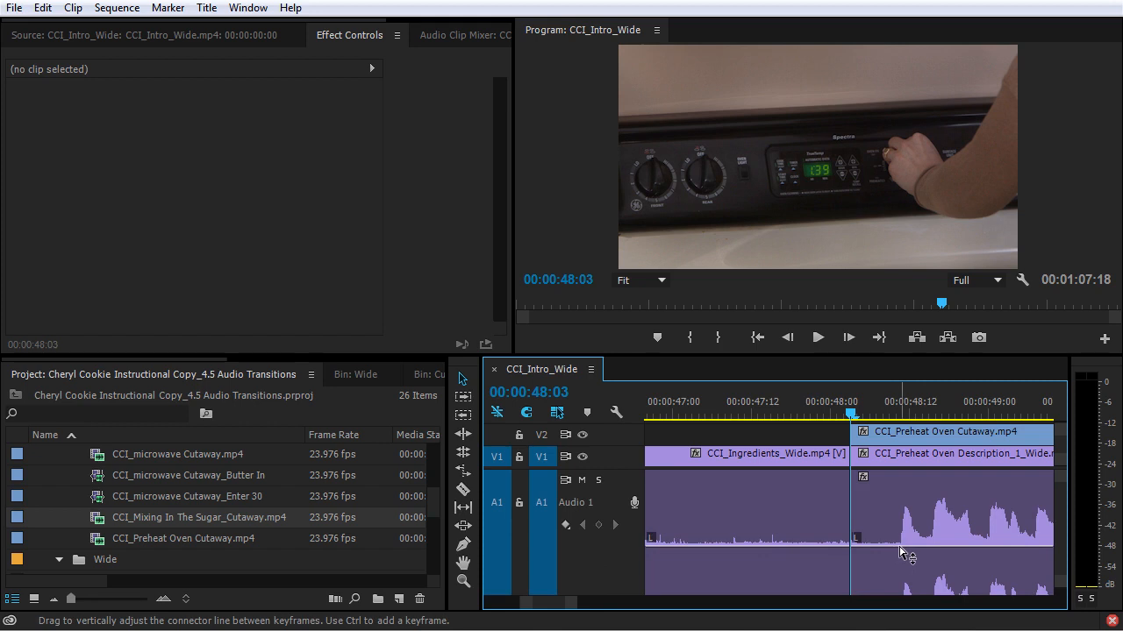
left_click(898, 552)
left_click(882, 547, "ctrl")
left_click_drag(881, 547, 816, 599)
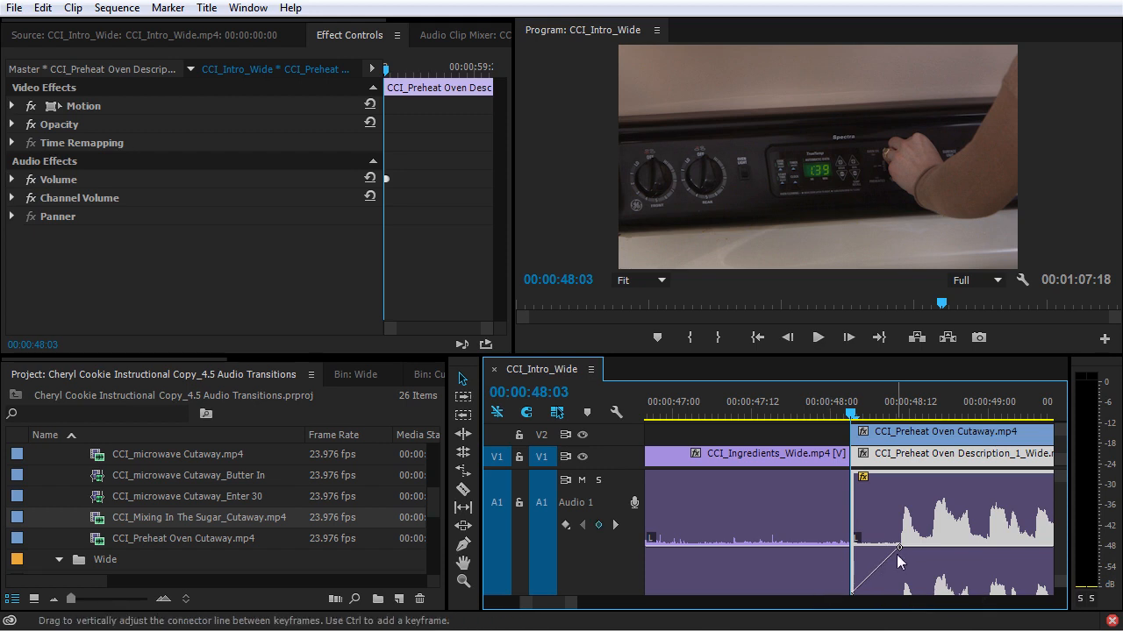
Build a fade-out on the ingredients A1 clip with keyframes just before 00:00:47:00 and lowered at the clip's end, and play across the cut
scroll(613, 515, "down", 3)
left_click(654, 517, "ctrl")
left_click(684, 518, "ctrl")
left_click_drag(684, 518, 886, 551)
left_click_drag(702, 410, 675, 413)
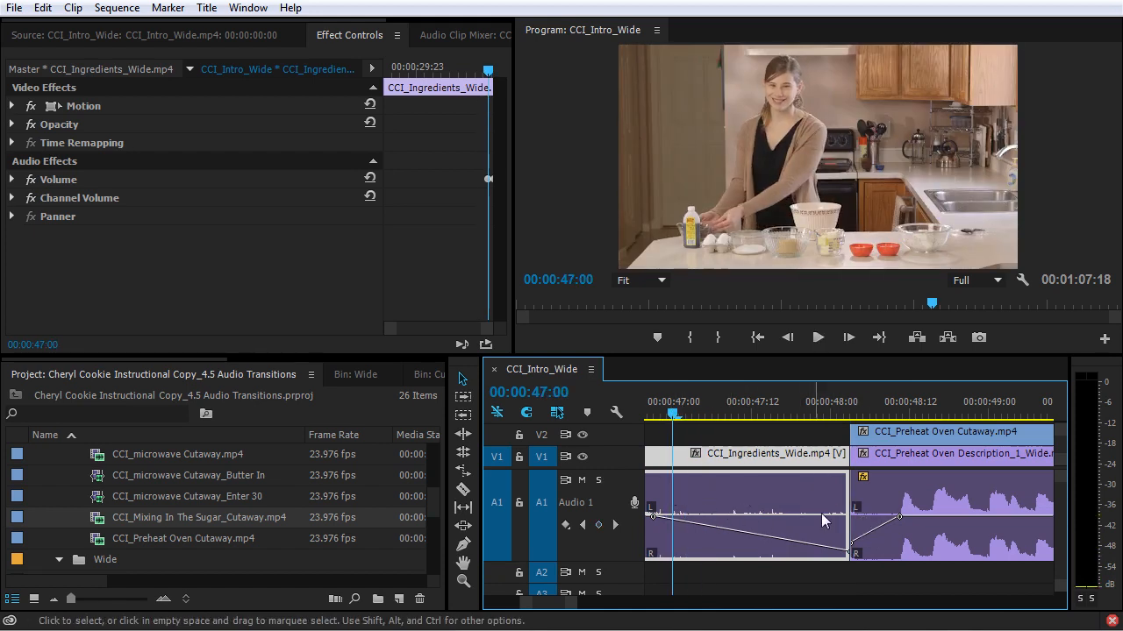
key("space")
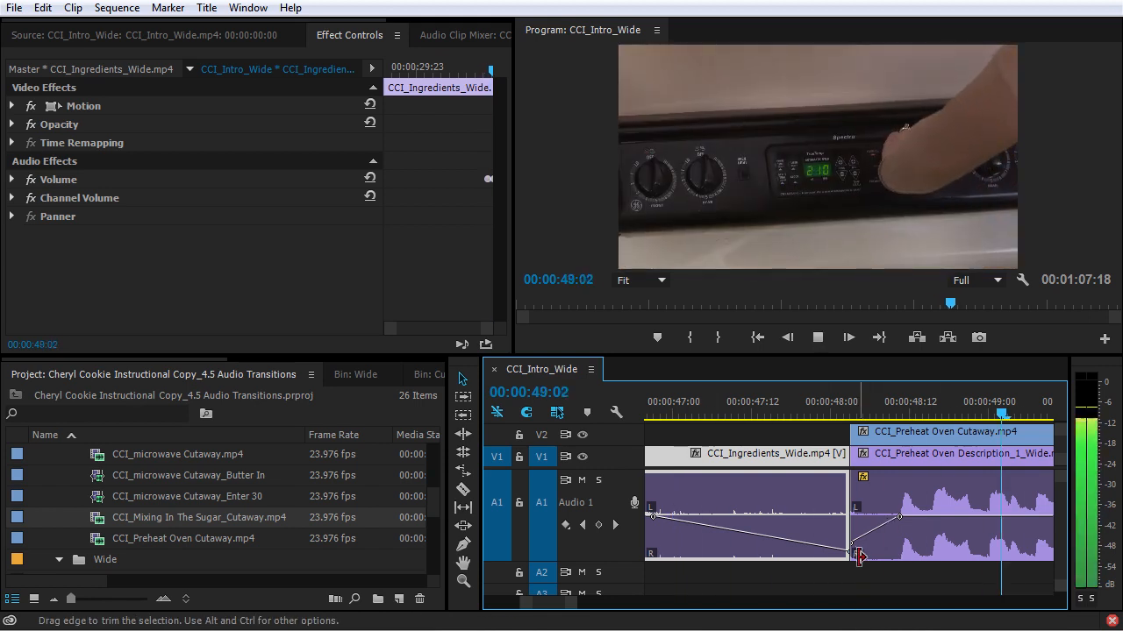
key("space")
scroll(850, 561, "down", 3)
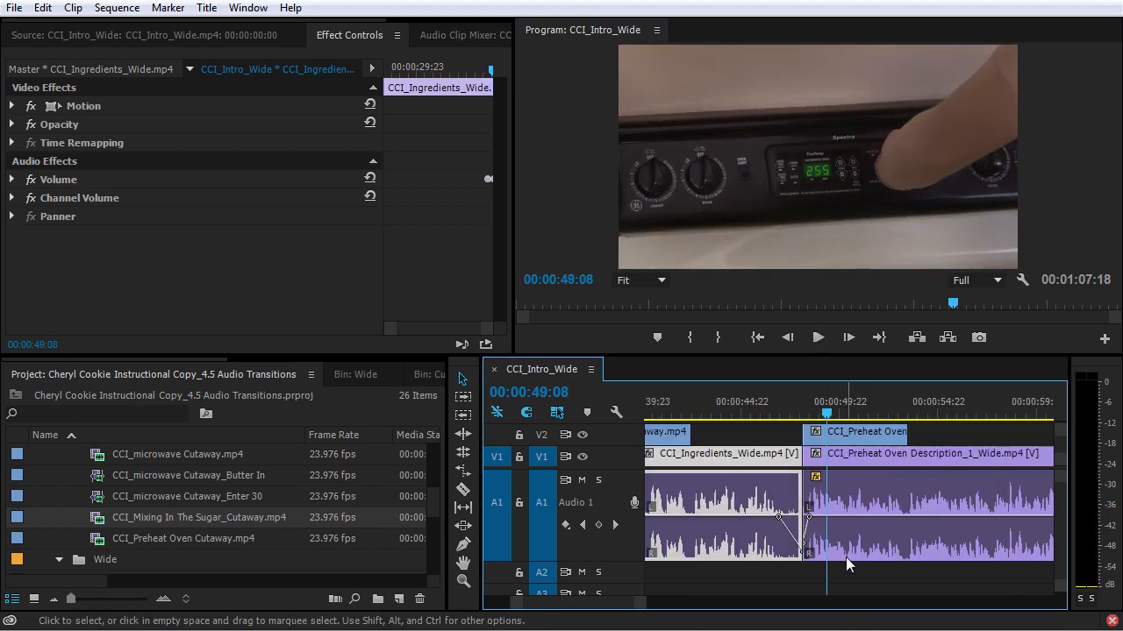
scroll(846, 564, "up", 1)
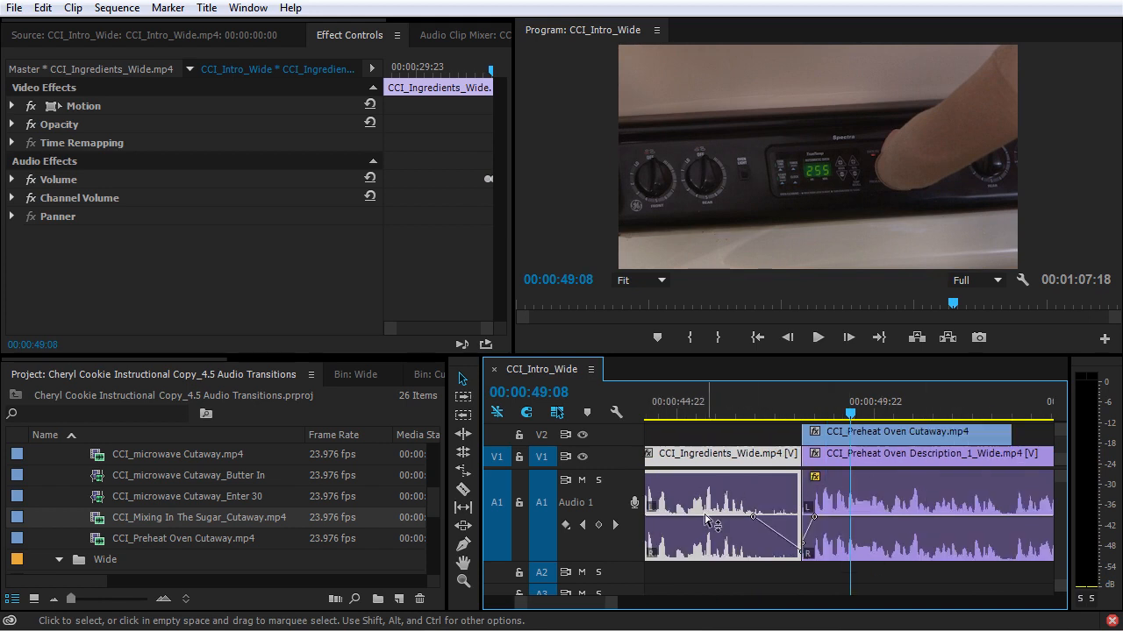
scroll(737, 517, "down", 4)
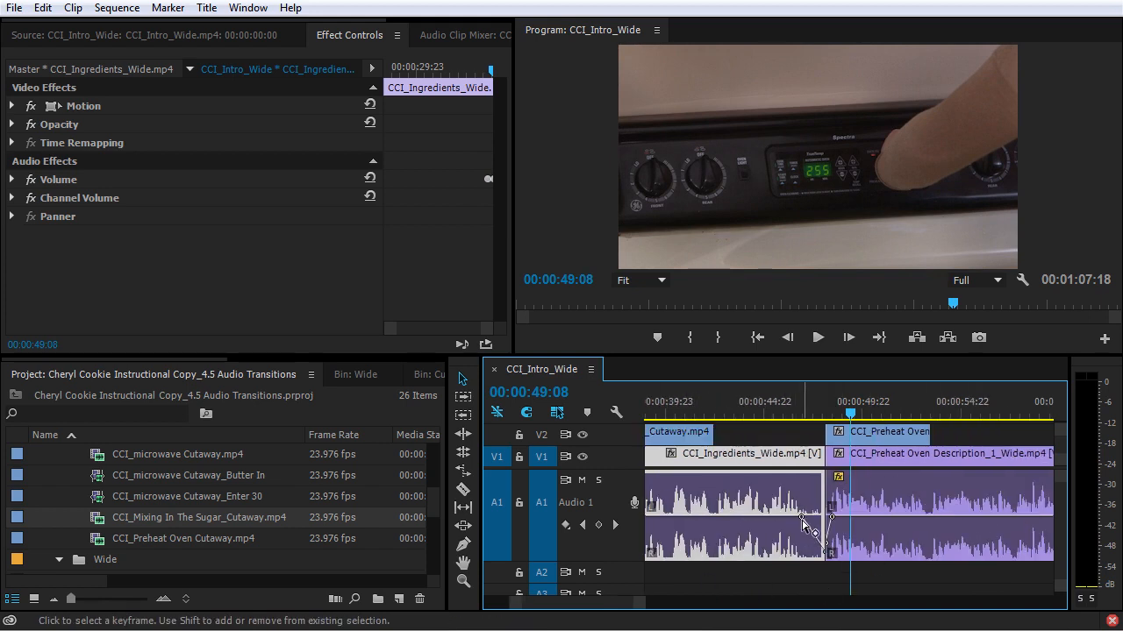